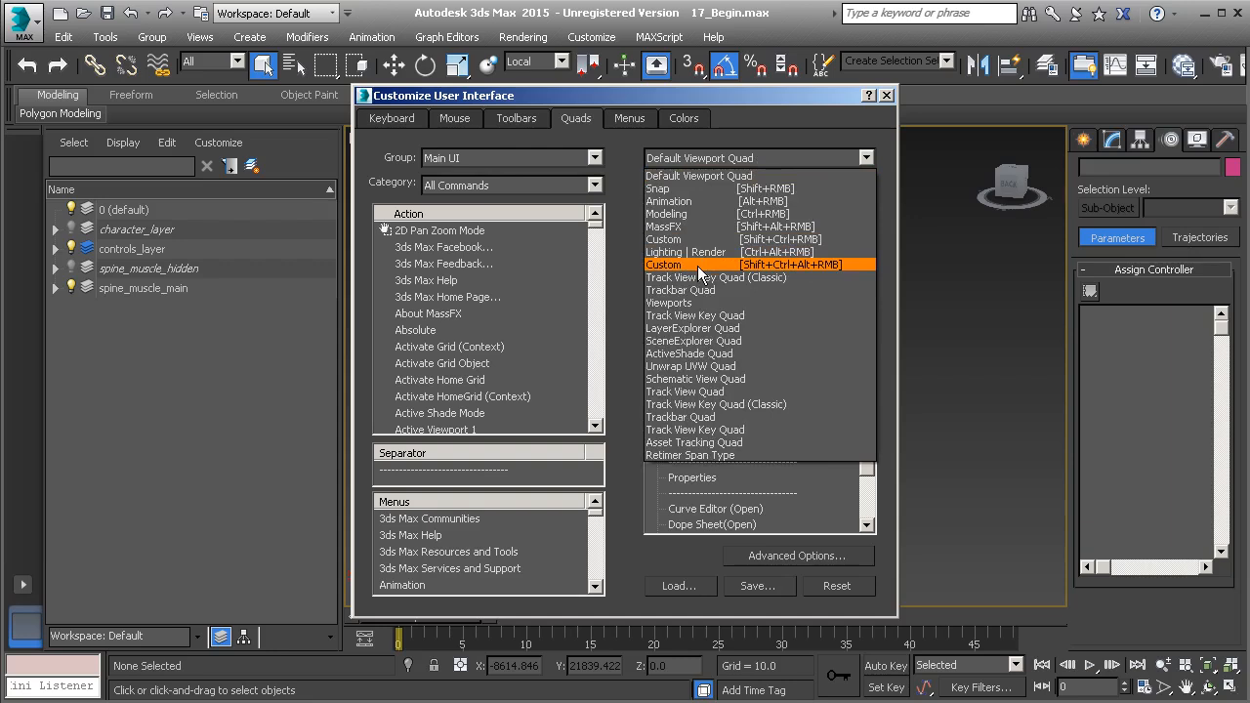
Load the Animation [Alt+RMB] quad menu for editing and focus the Action list
click(720, 204)
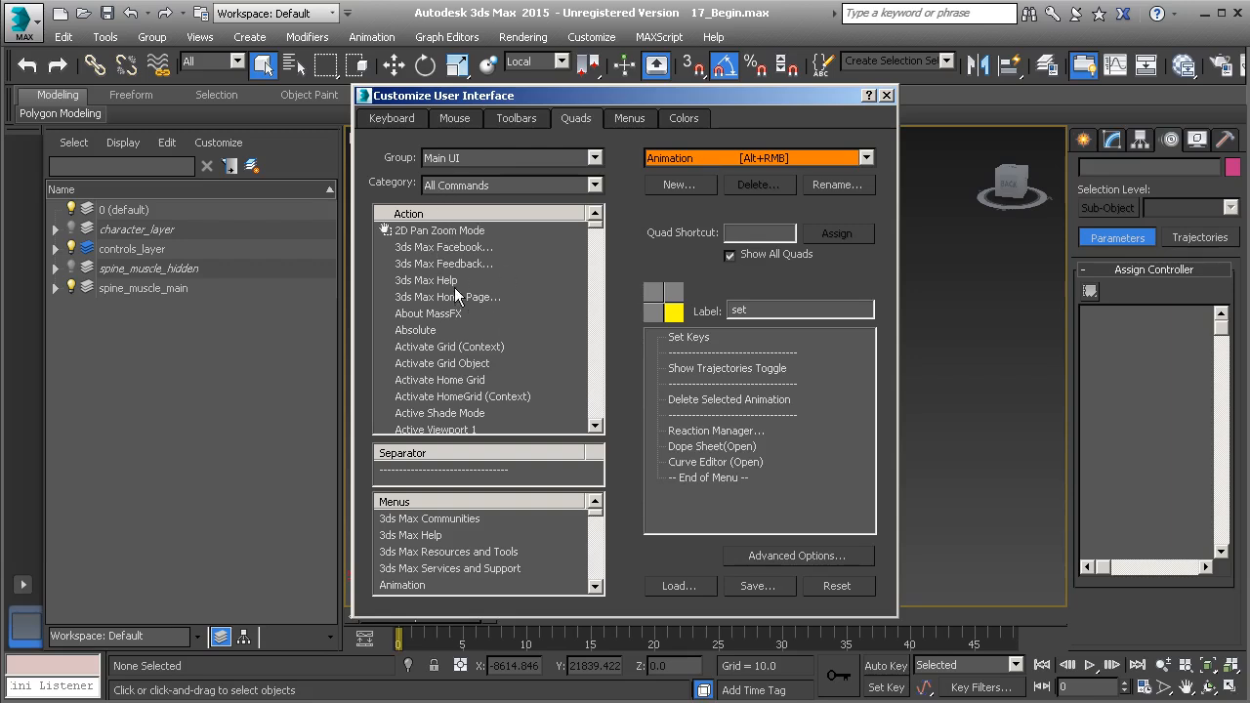
click(428, 297)
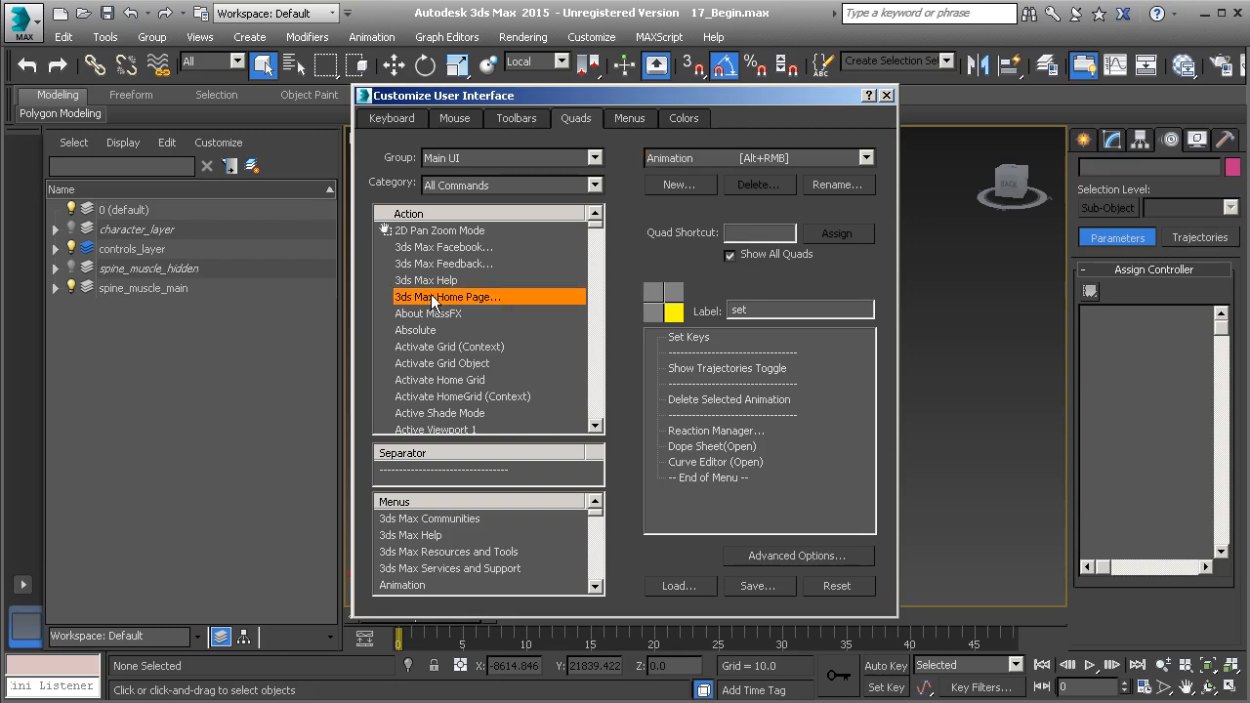
Insert Position Constraint above Reaction Manager in the set quadrant, with a separator beneath it
key(p)
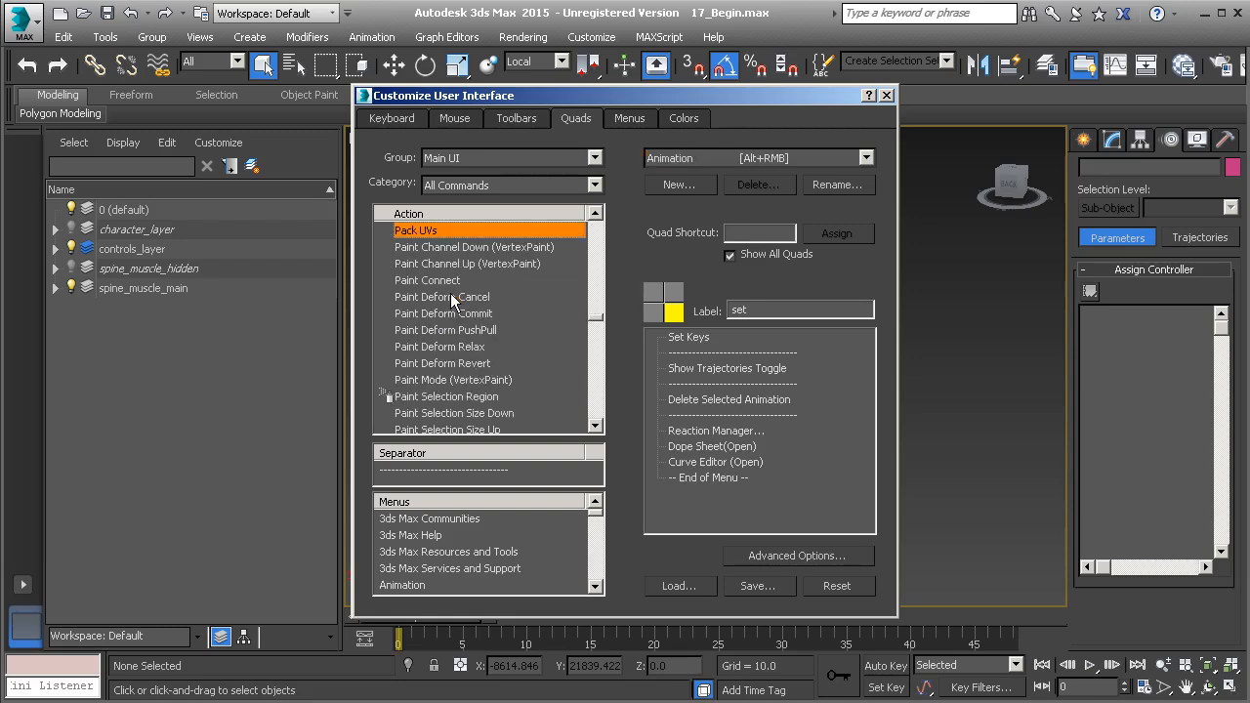
scroll(504, 315, down, 10)
scroll(504, 322, down, 15)
scroll(504, 323, down, 15)
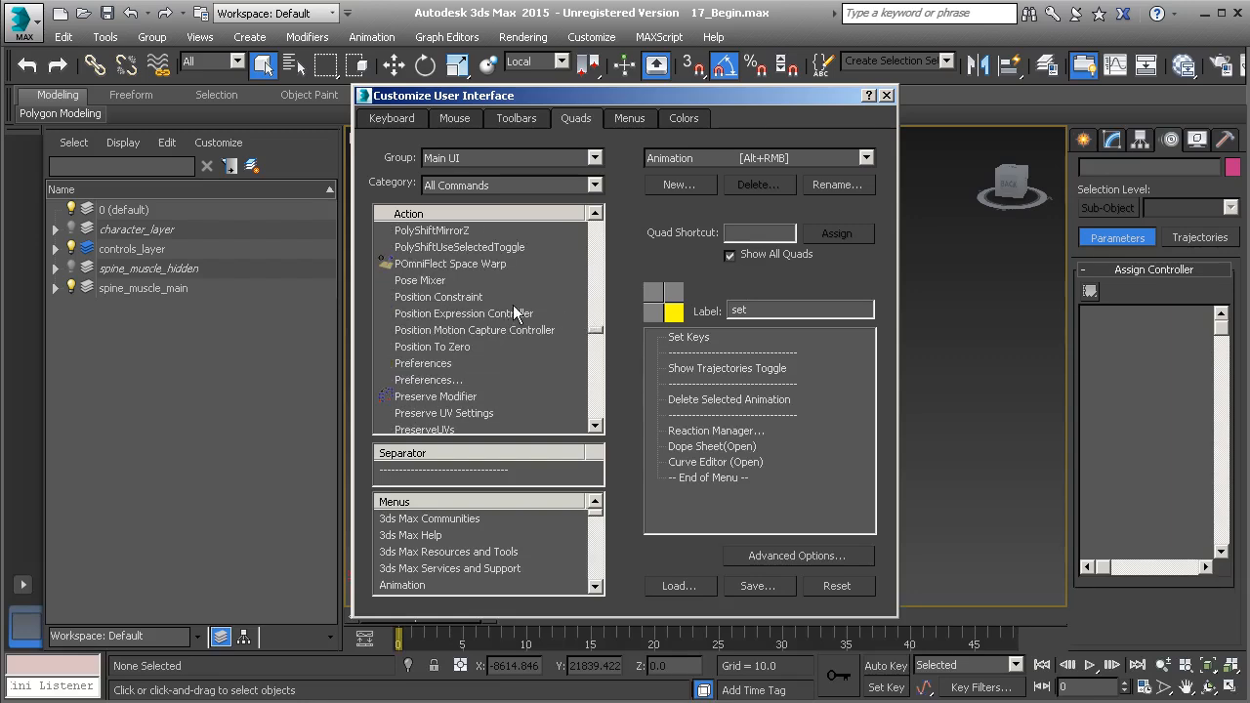
click(454, 296)
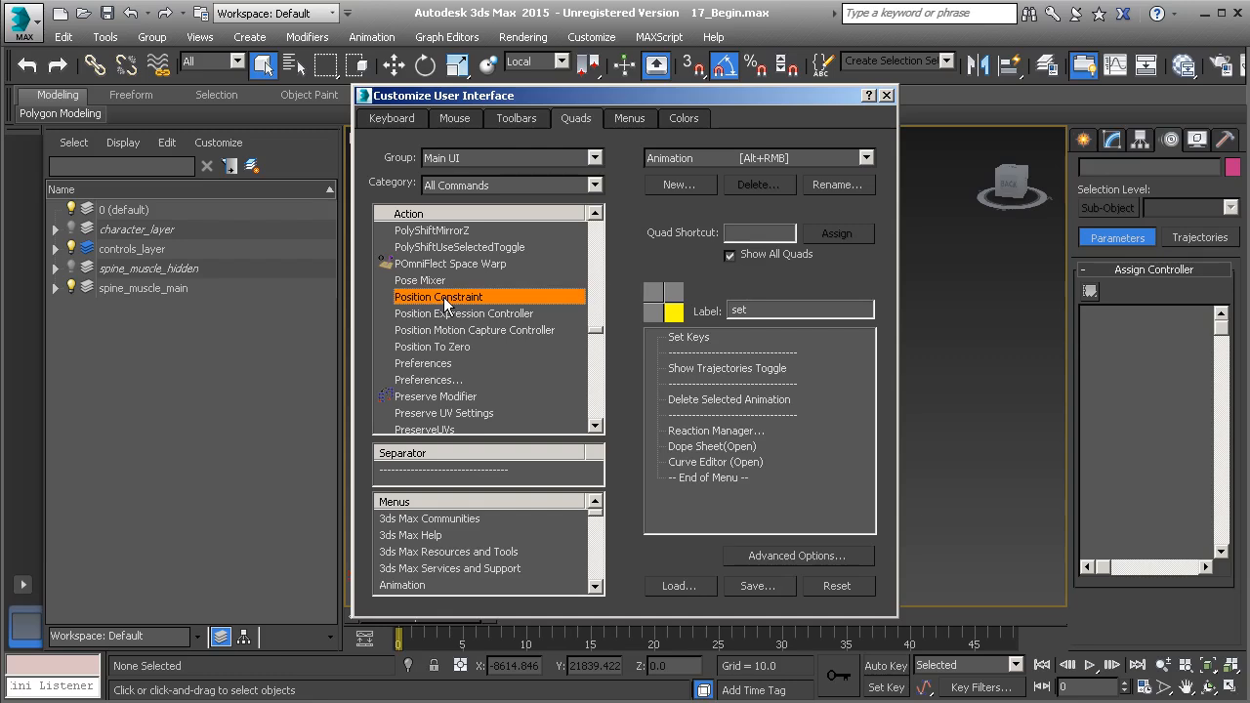
drag(445, 300, 763, 431)
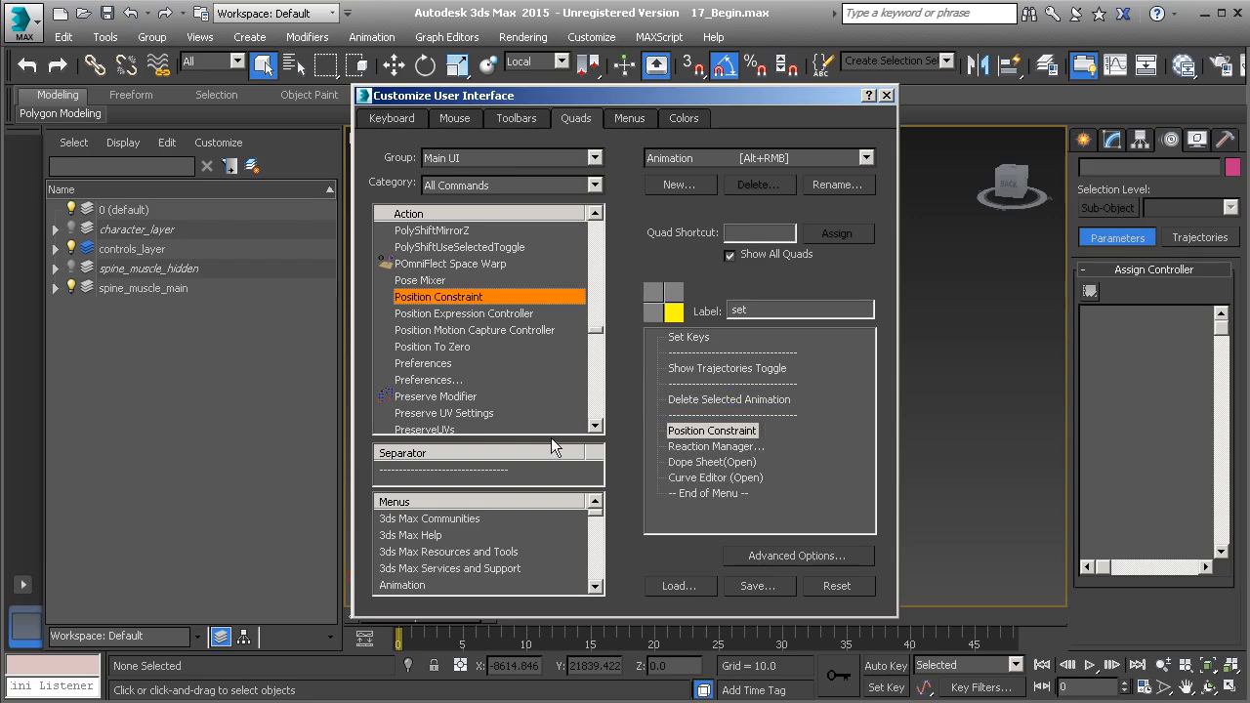
drag(459, 477, 825, 442)
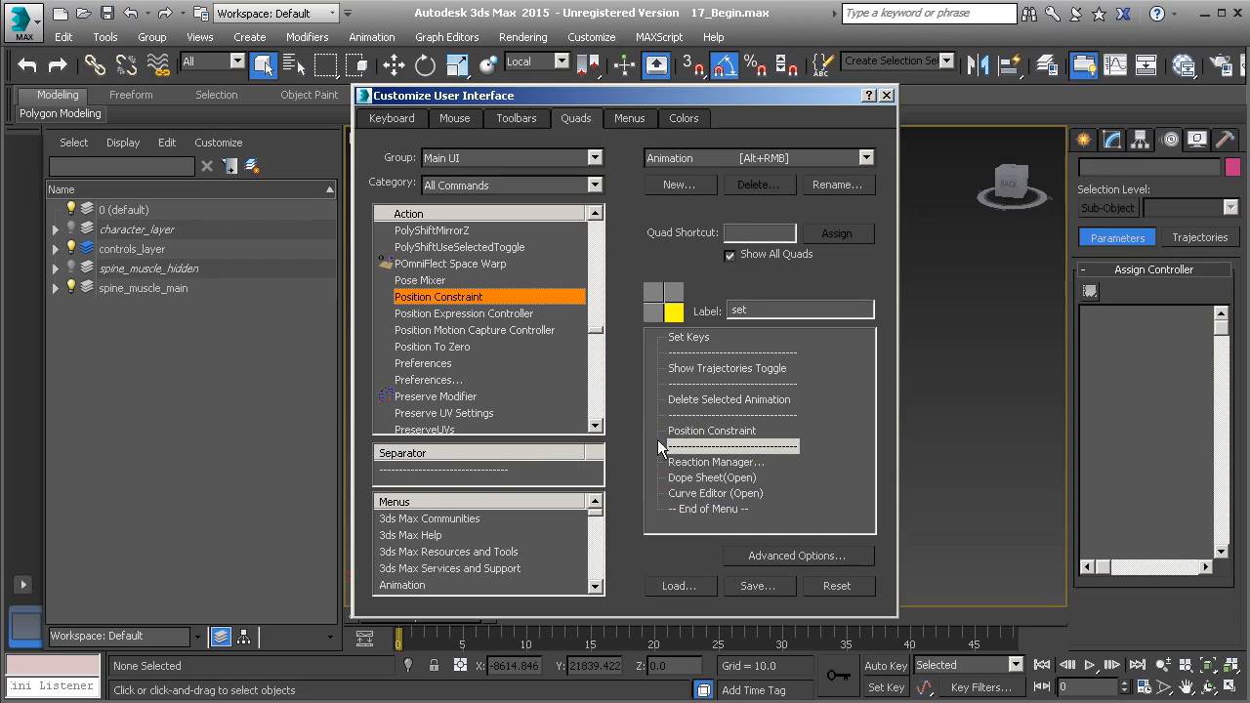
Delete the misplaced separator and re-add one after Position Constraint
right_click(733, 445)
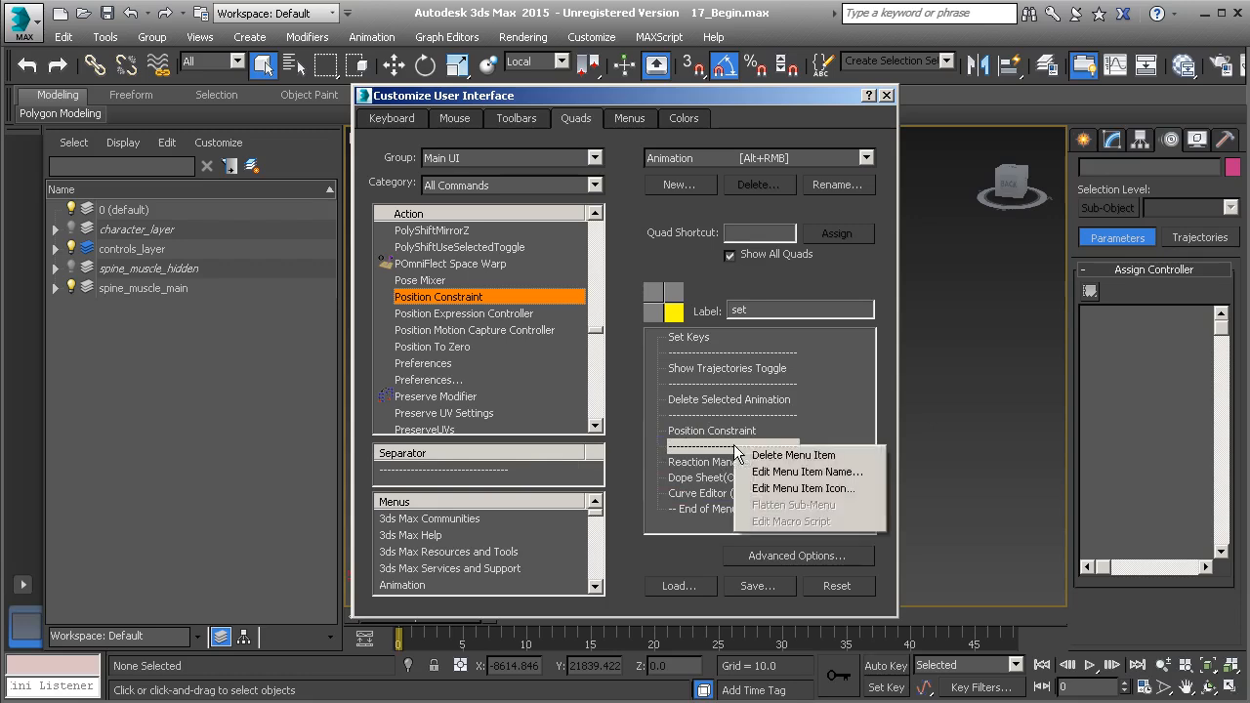
click(772, 455)
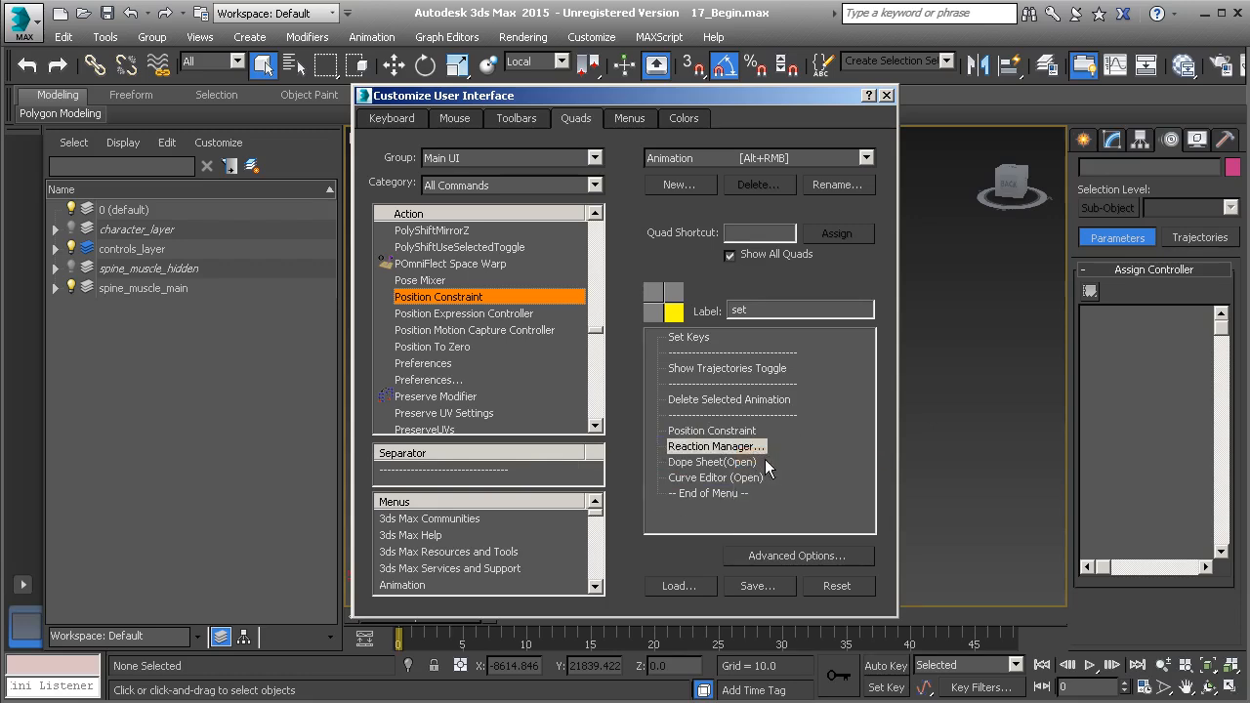
drag(547, 474, 779, 443)
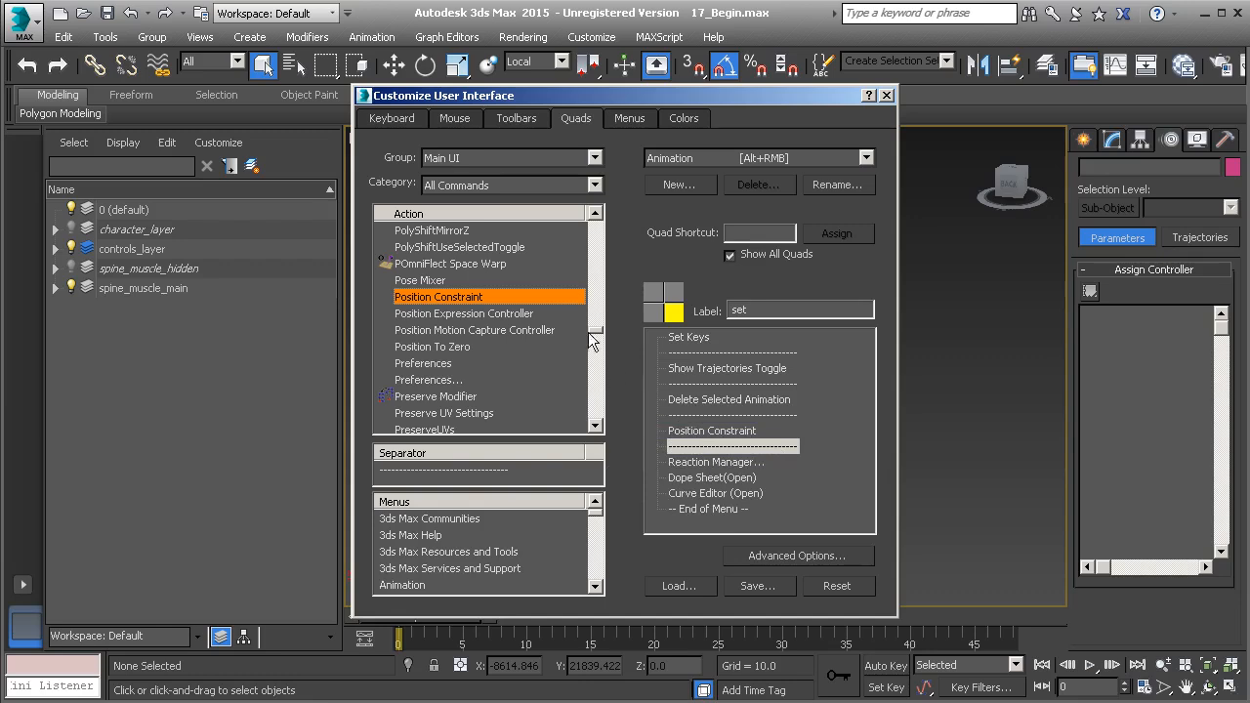
Add Orientation Constraint directly below Position Constraint in the quad list
click(467, 346)
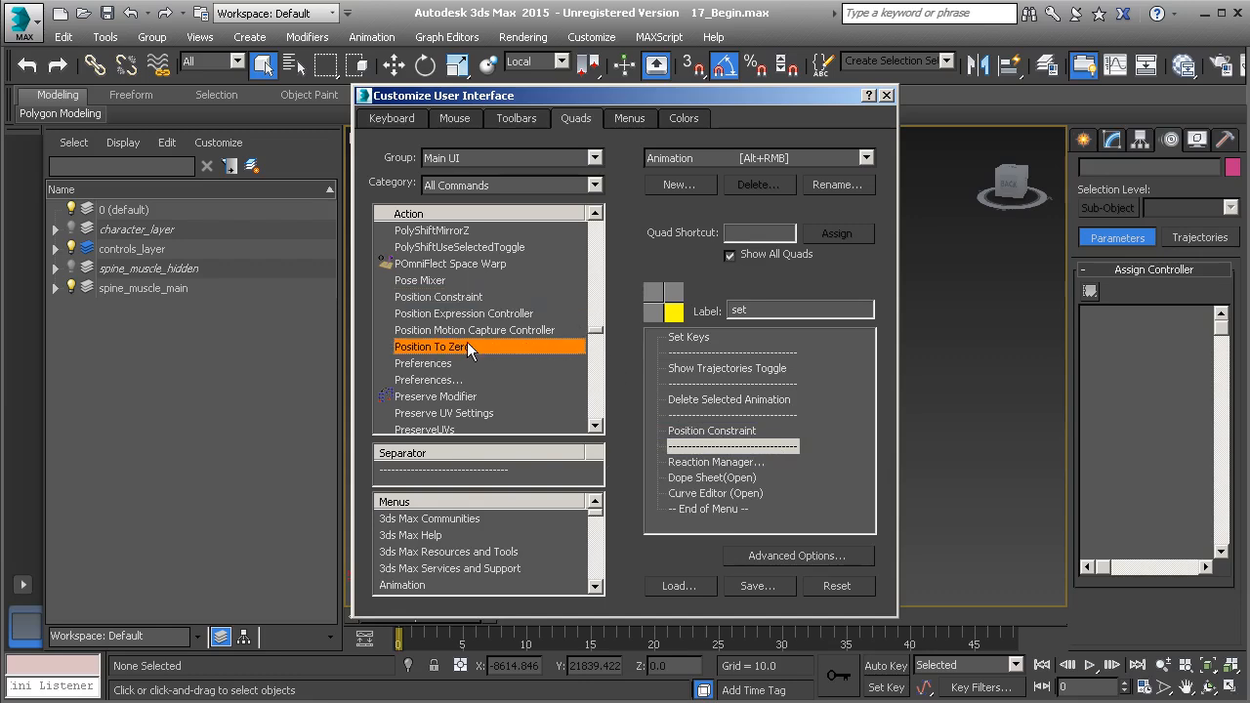
key(o)
key(o)
key(o)
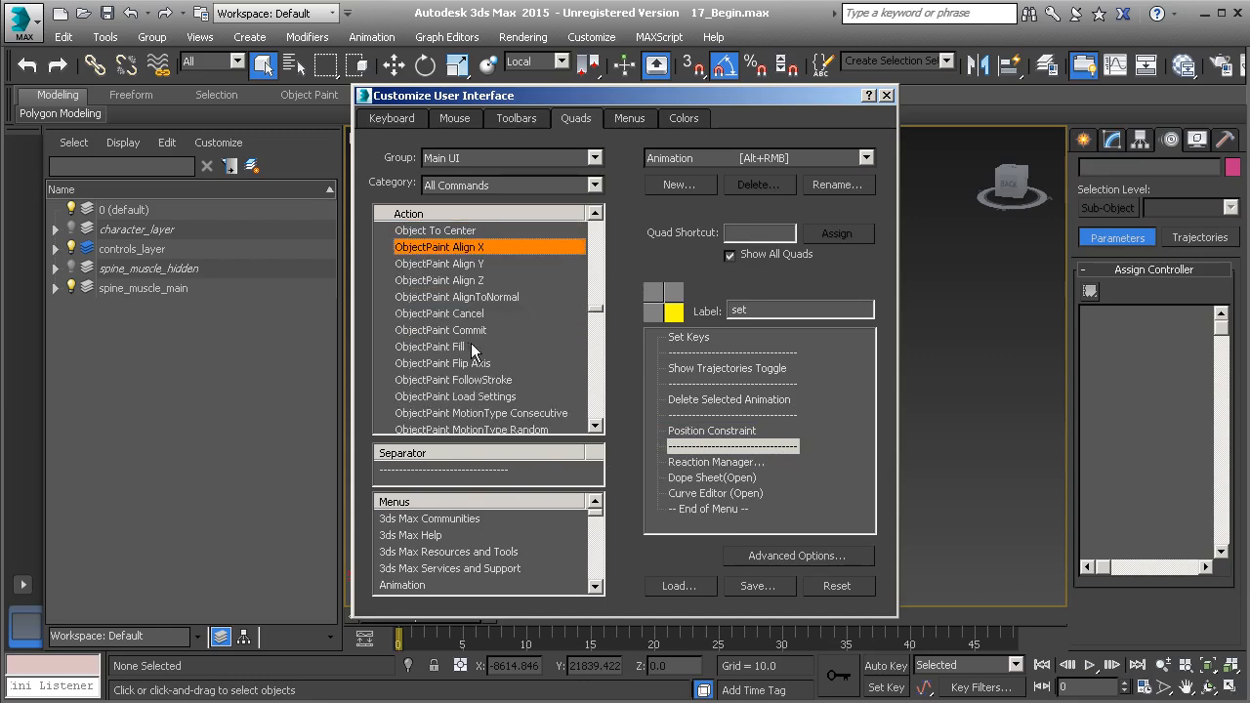
key(o)
key(o)
key(o)
key(o)
key(o)
key(o)
key(o)
key(o)
key(o)
key(o)
key(o)
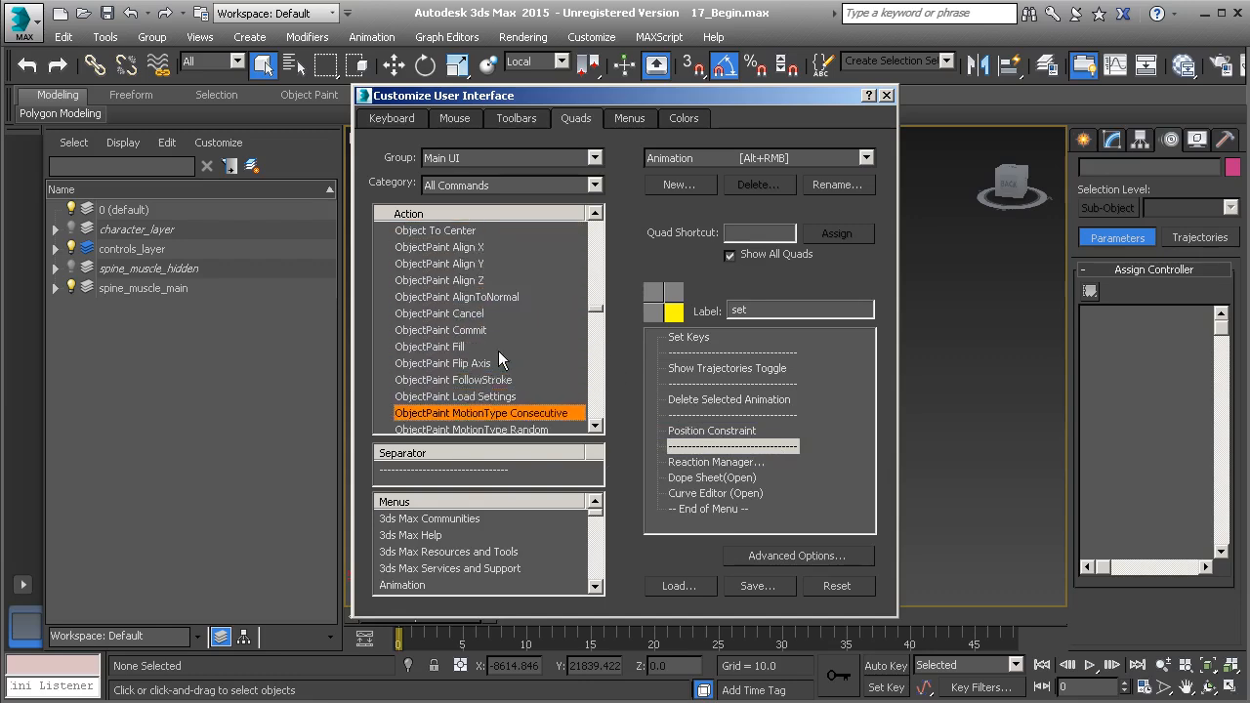
key(o)
key(o)
scroll(498, 351, down, 5)
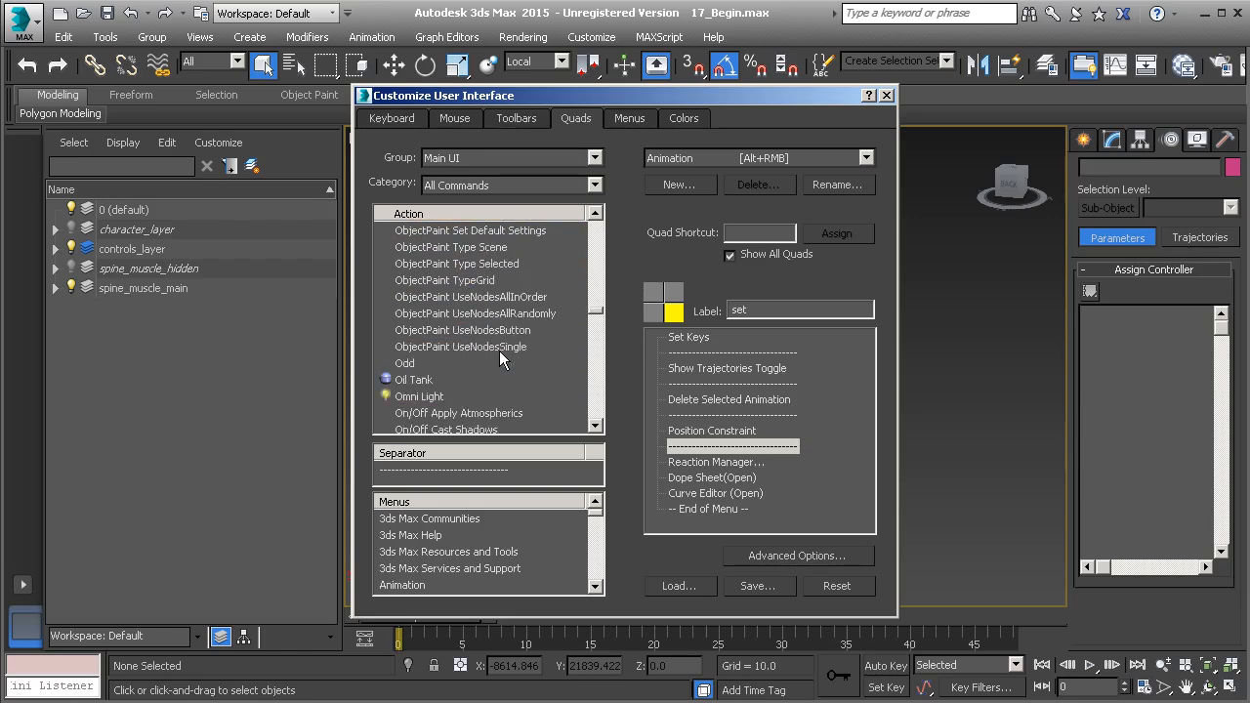
scroll(499, 350, down, 2)
scroll(457, 366, down, 6)
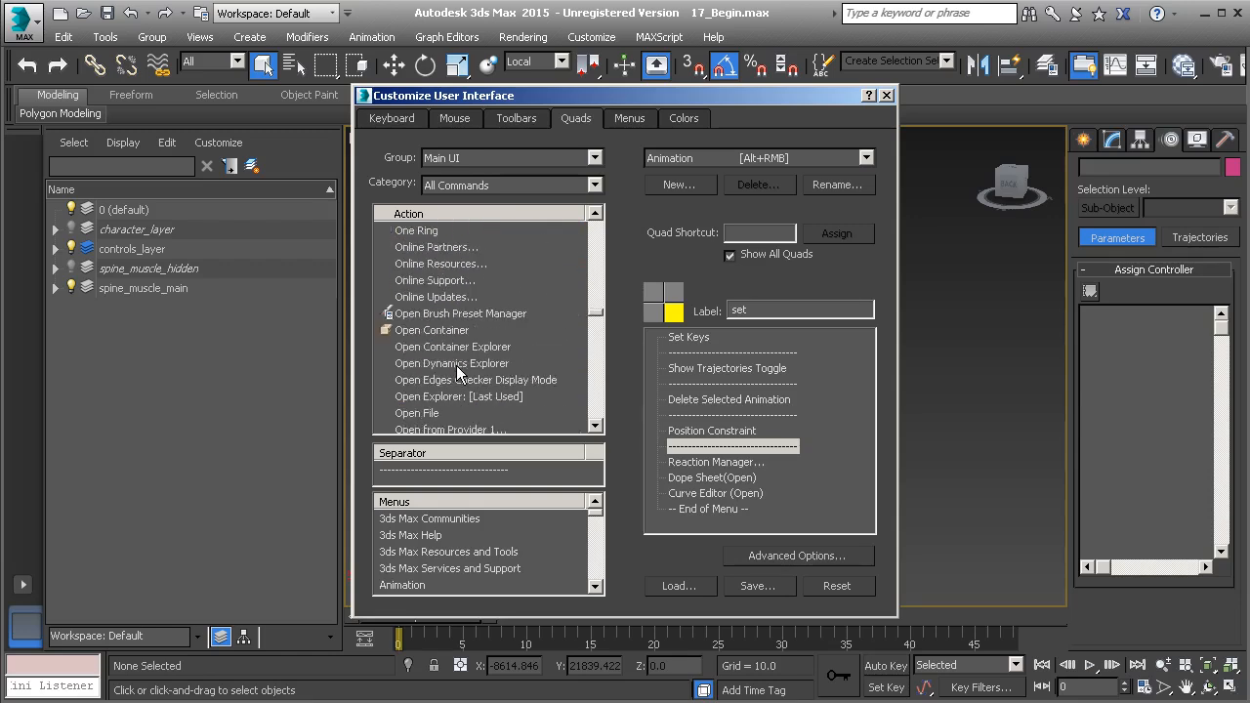
scroll(457, 365, down, 7)
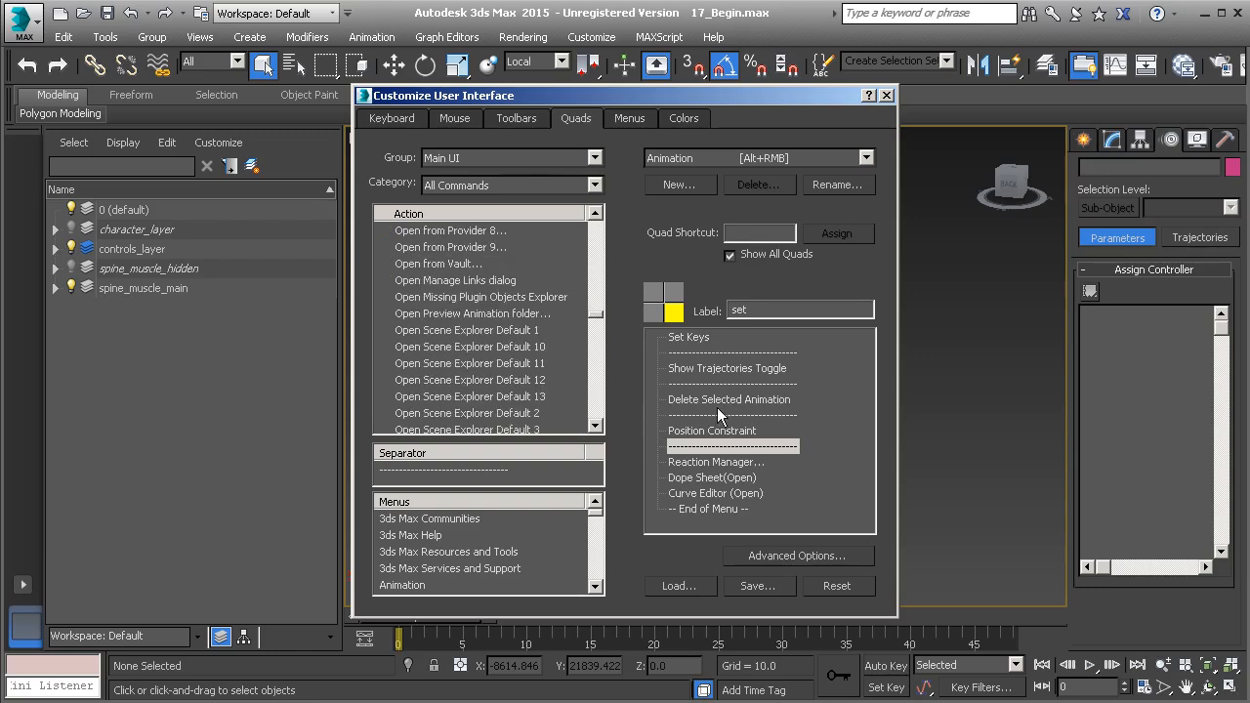
scroll(499, 347, down, 8)
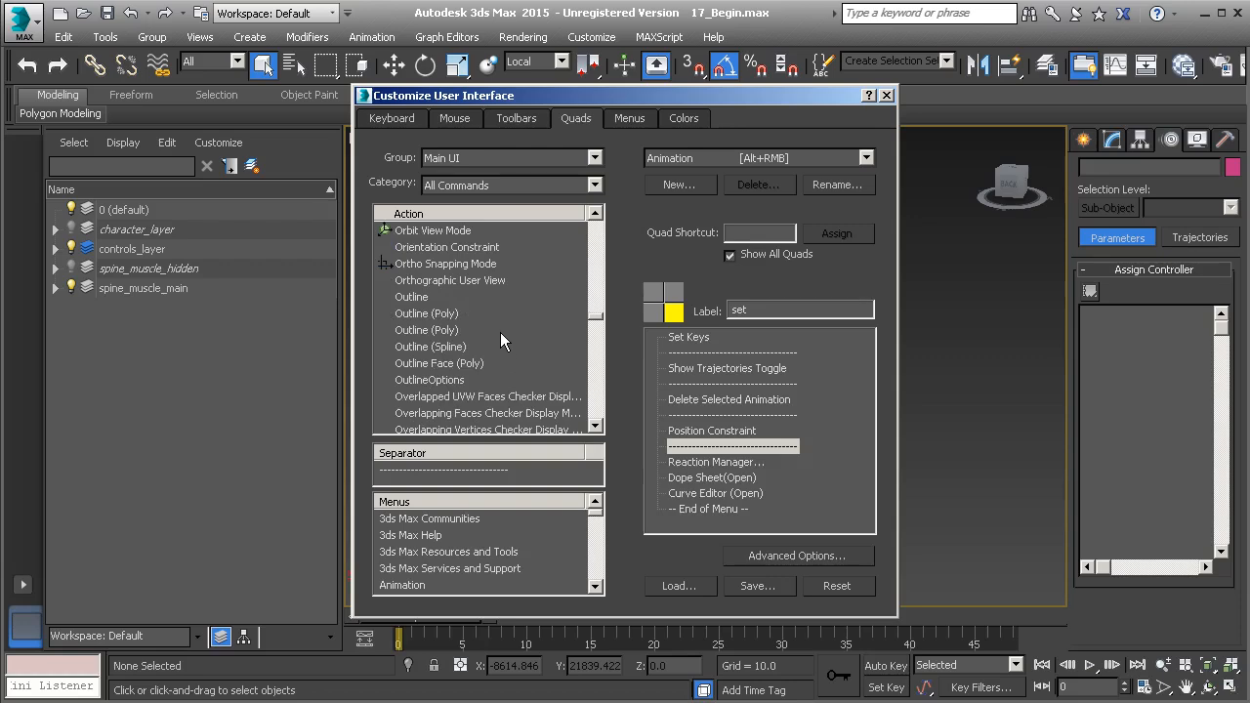
drag(463, 246, 769, 447)
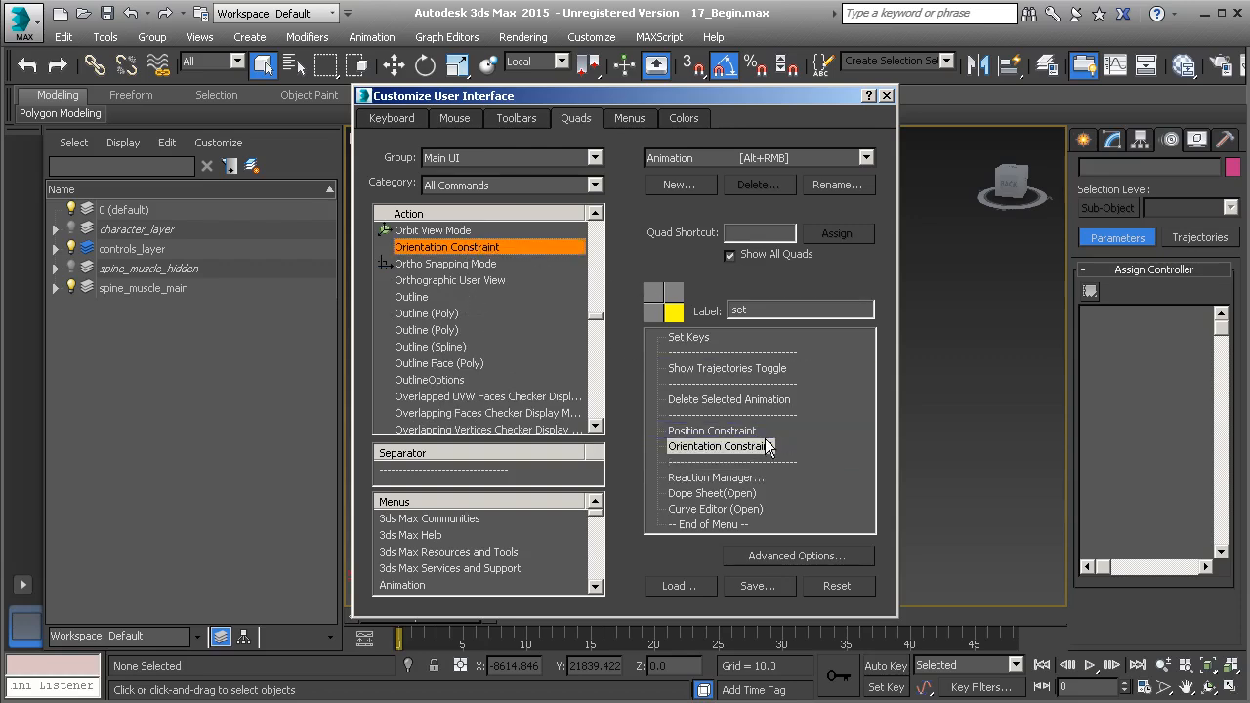
Locate and select LookAt Constraint among the L commands in the Action list
click(448, 297)
key(l)
key(Down)
key(Down)
key(Down)
key(Down)
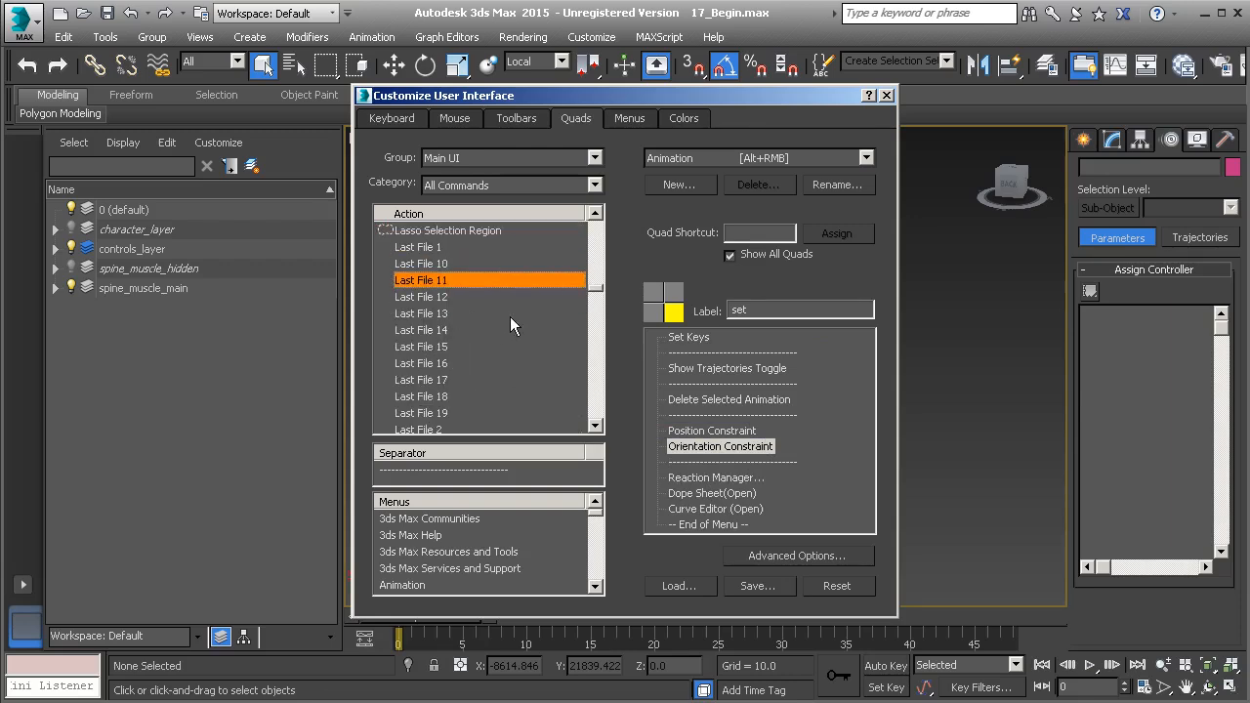
drag(596, 296, 599, 303)
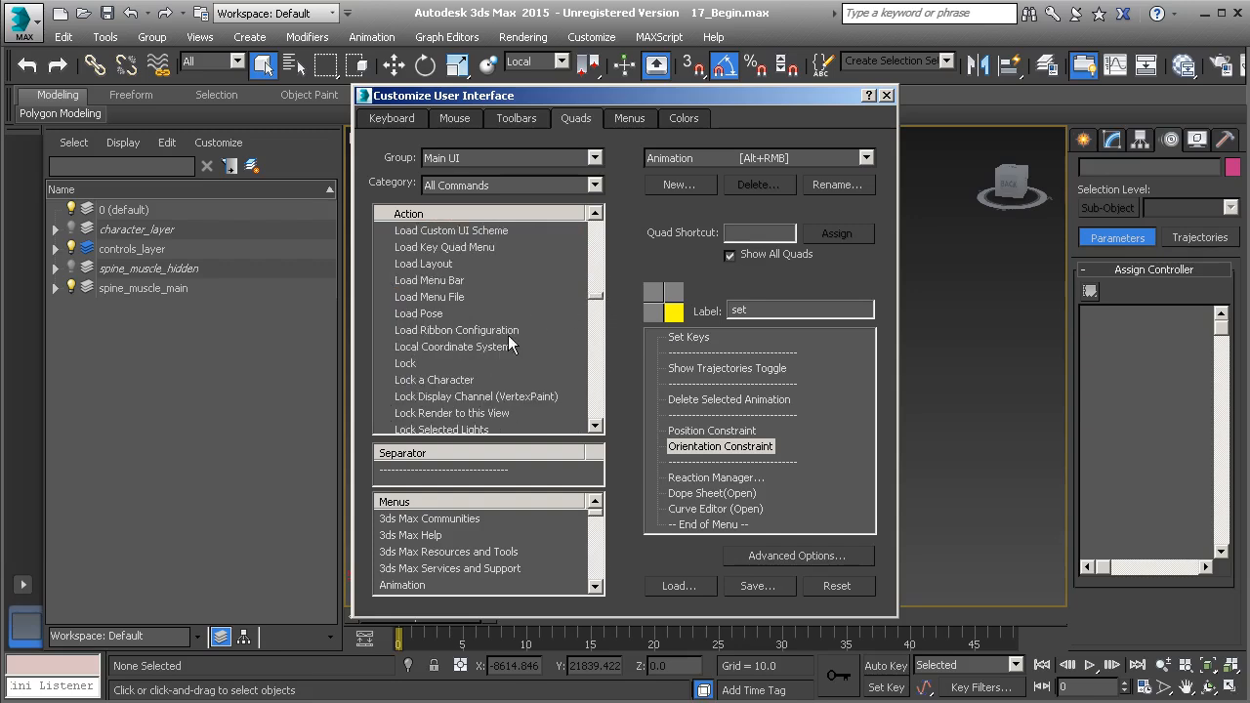
scroll(508, 337, down, 4)
scroll(508, 337, down, 2)
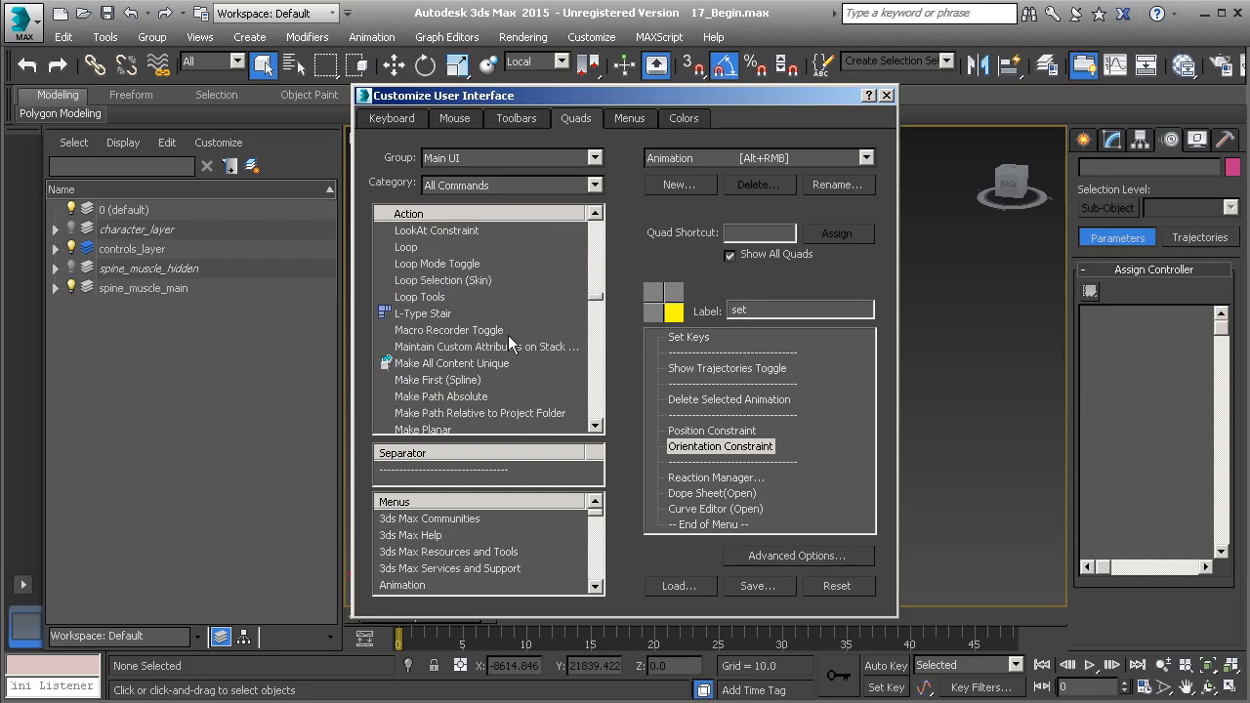
scroll(508, 335, up, 1)
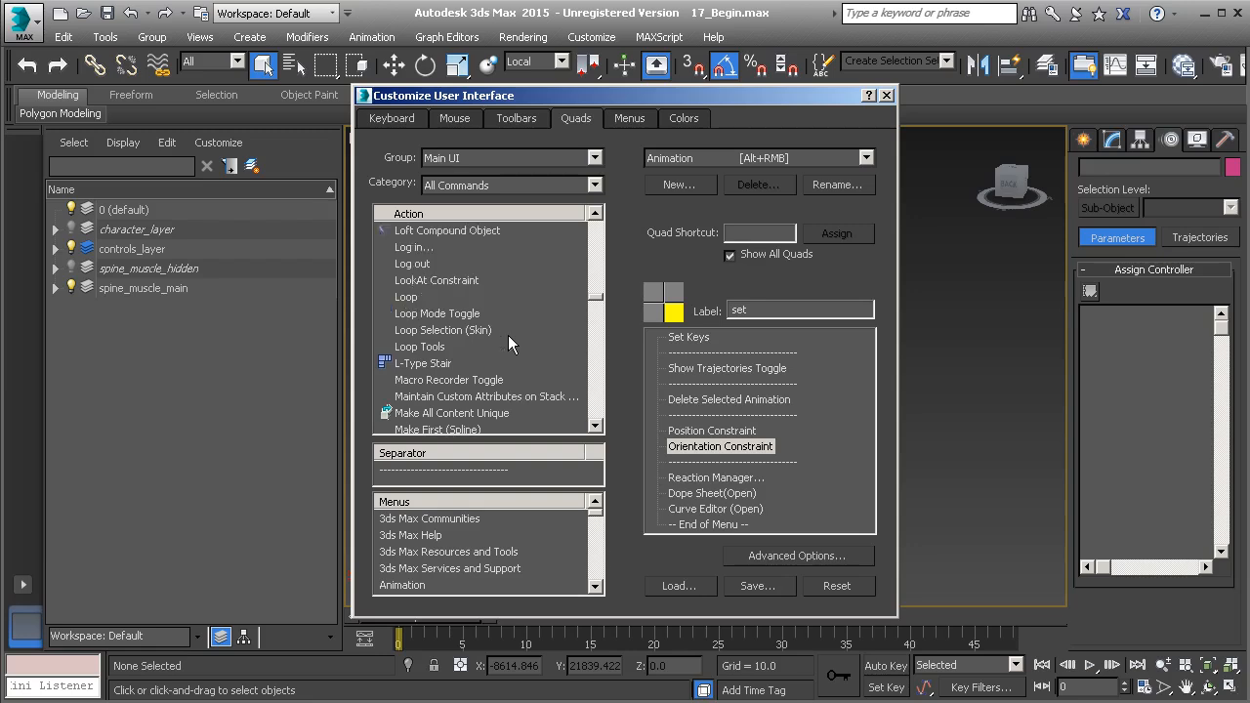
click(440, 281)
Place LookAt Constraint under Orientation Constraint with a separator, then bring the Action list to the A entries
drag(440, 281, 752, 464)
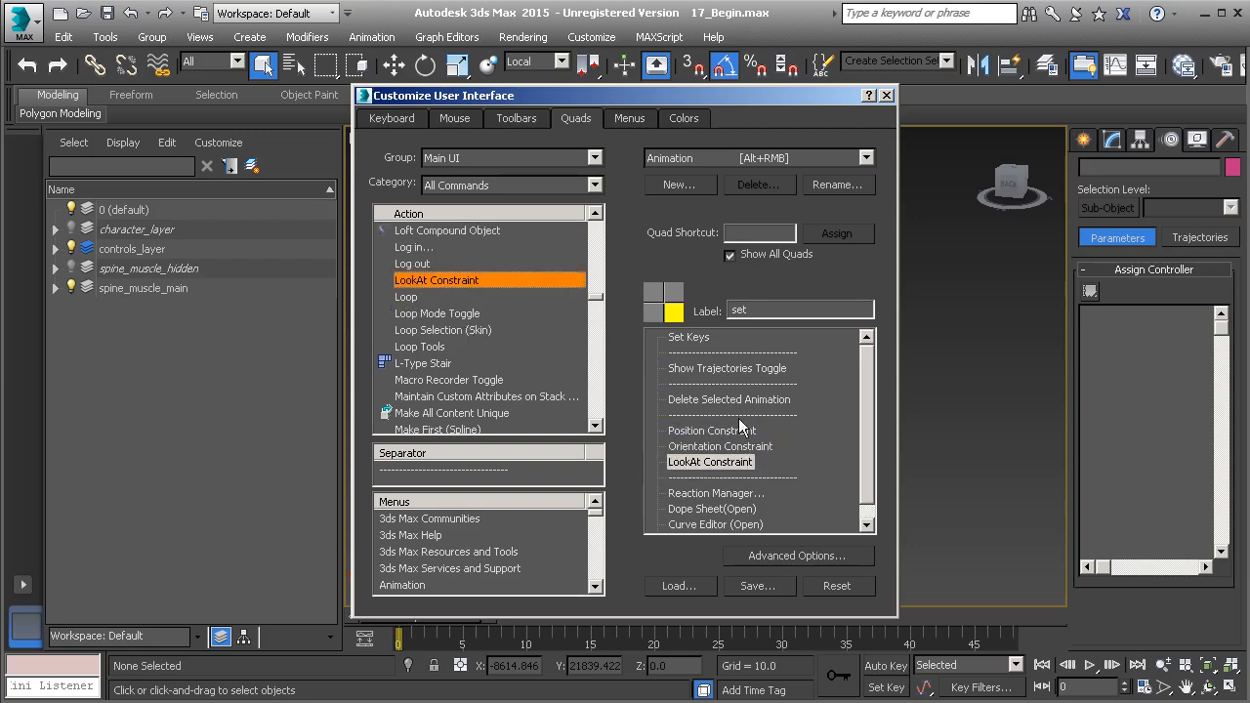
drag(470, 464, 764, 479)
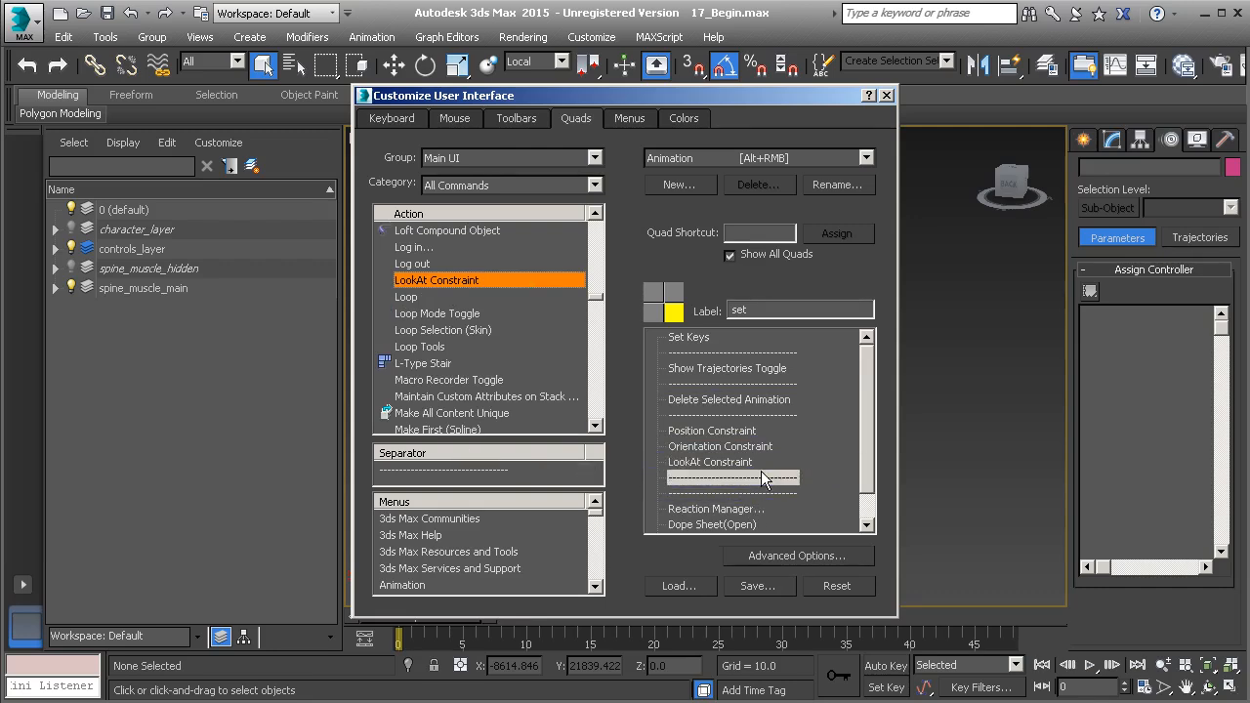
click(451, 316)
key(Home)
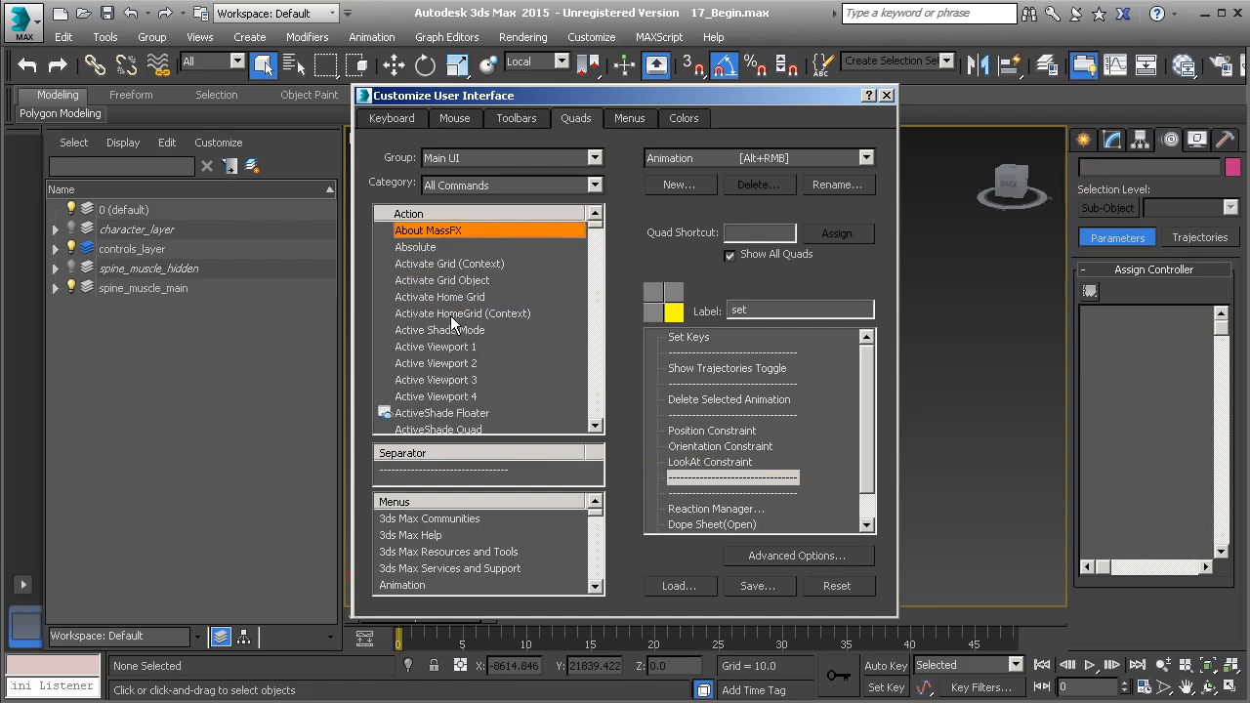
scroll(485, 330, down, 3)
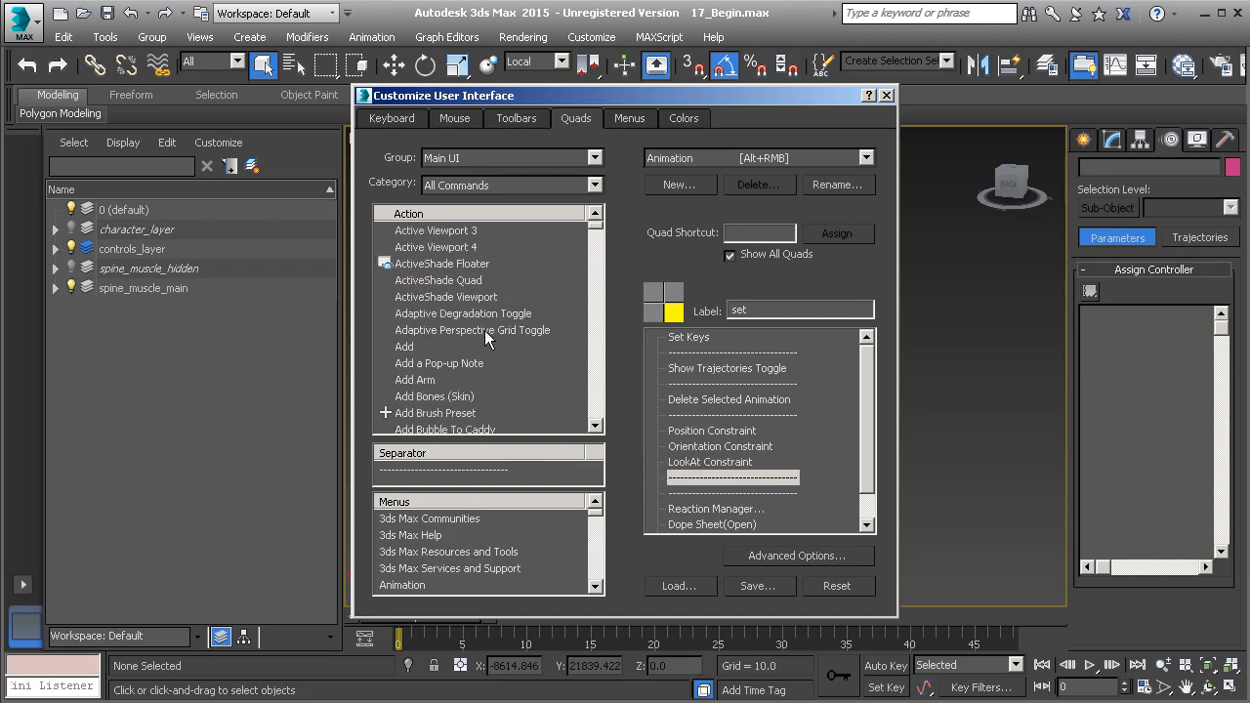
scroll(485, 330, down, 10)
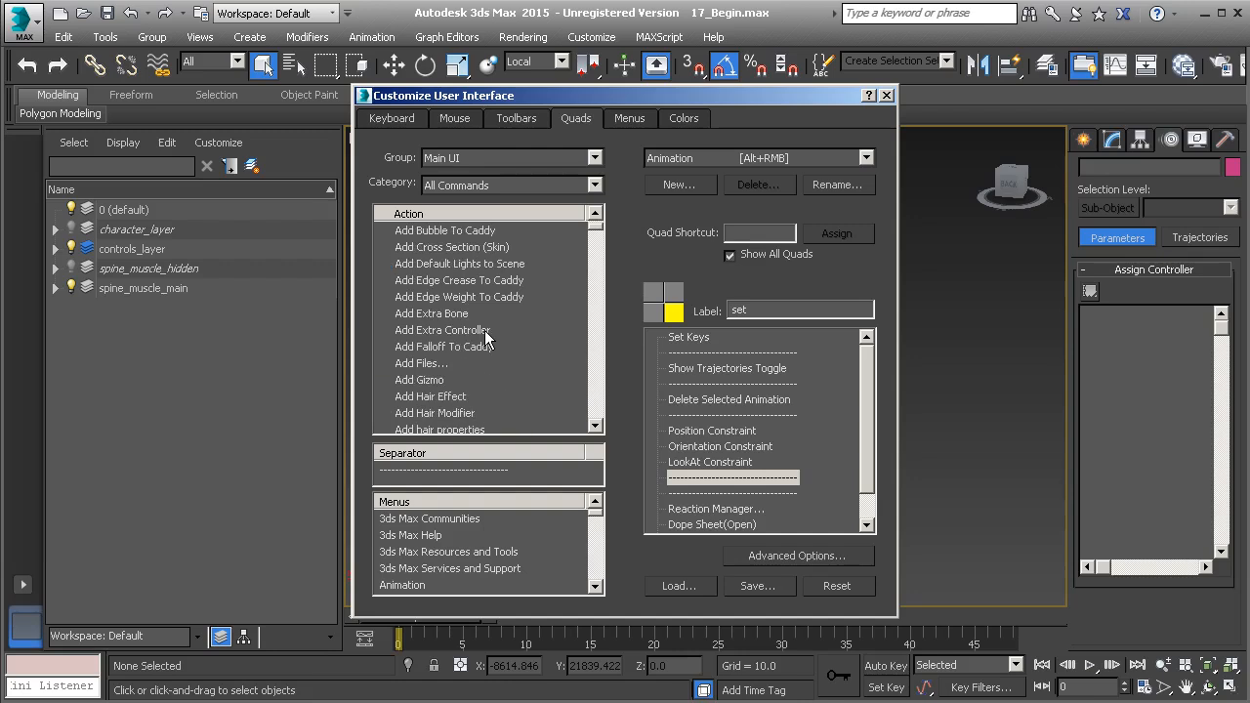
scroll(485, 330, down, 5)
scroll(484, 330, down, 3)
scroll(471, 348, down, 1)
scroll(471, 351, down, 6)
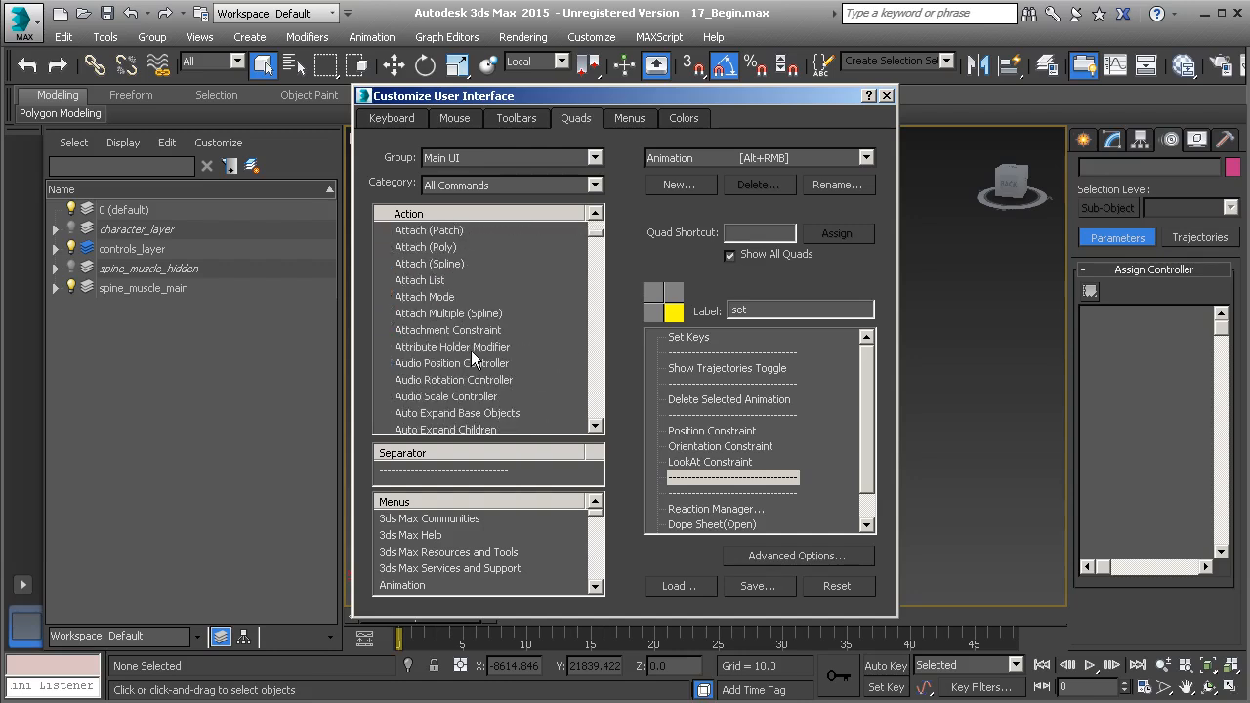
Add Attribute Holder Modifier after the separator, then shift the dialog left to uncover the viewport
drag(445, 348, 777, 493)
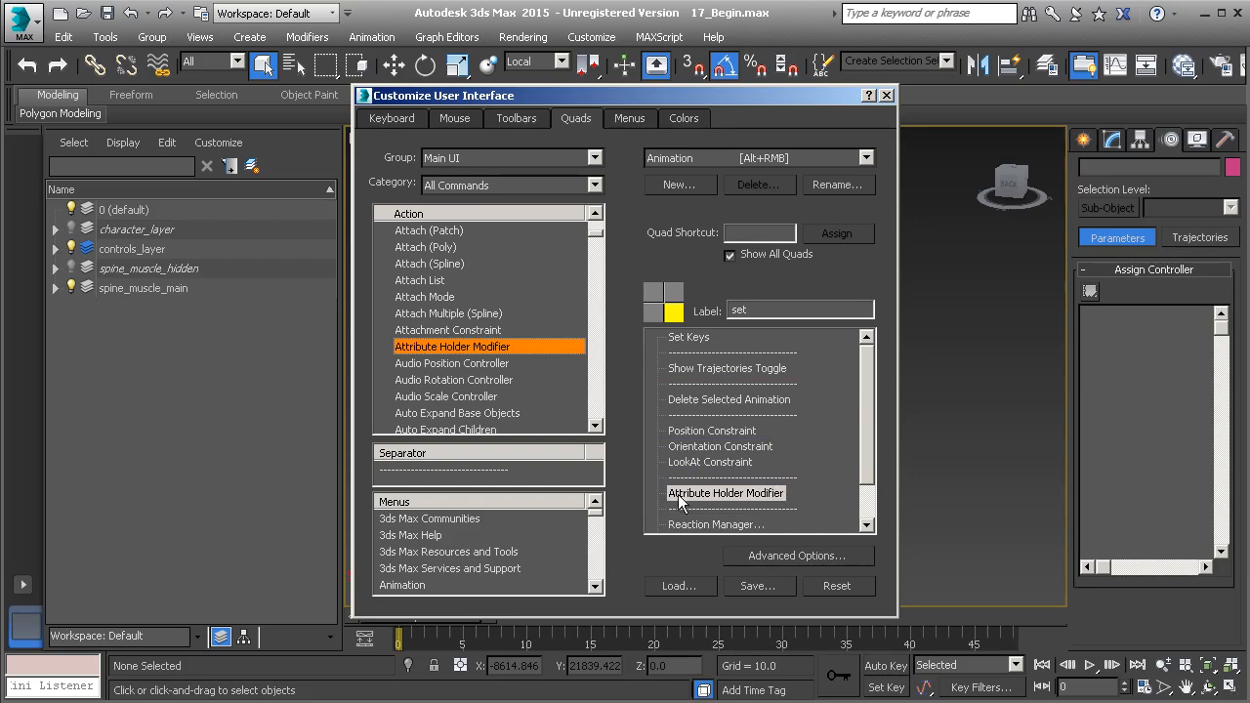
drag(747, 98, 485, 95)
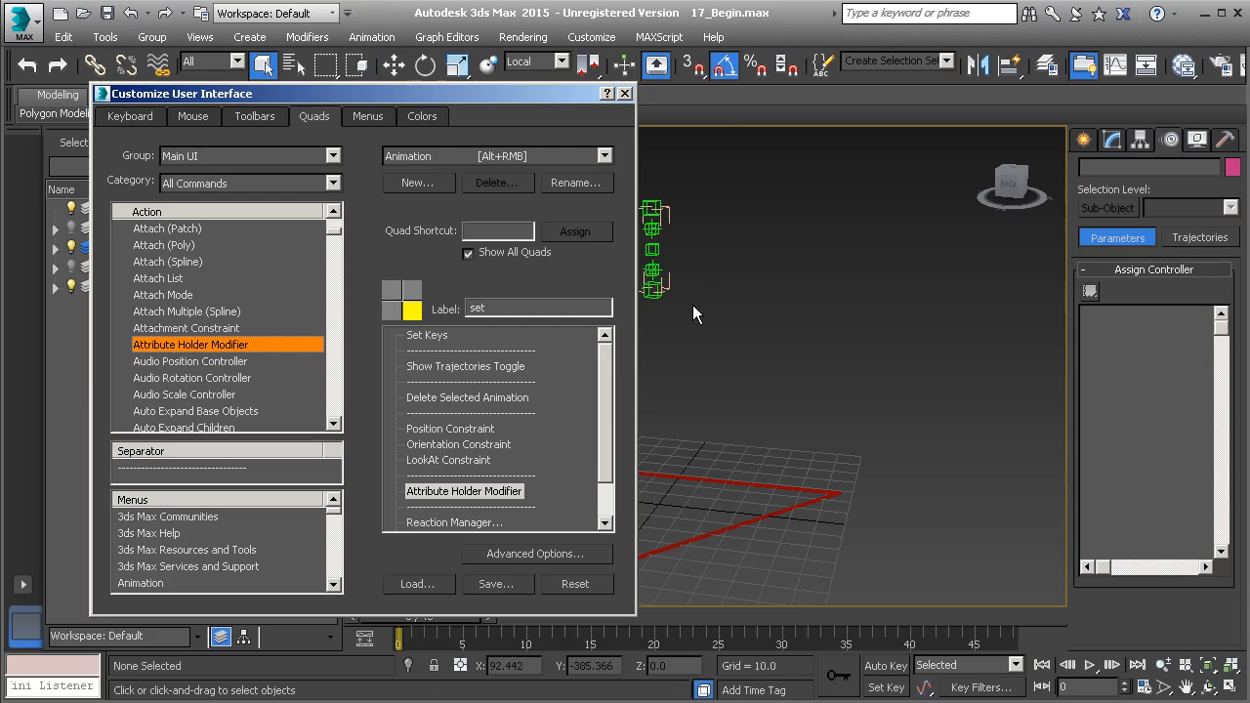
alt+right_click(741, 276)
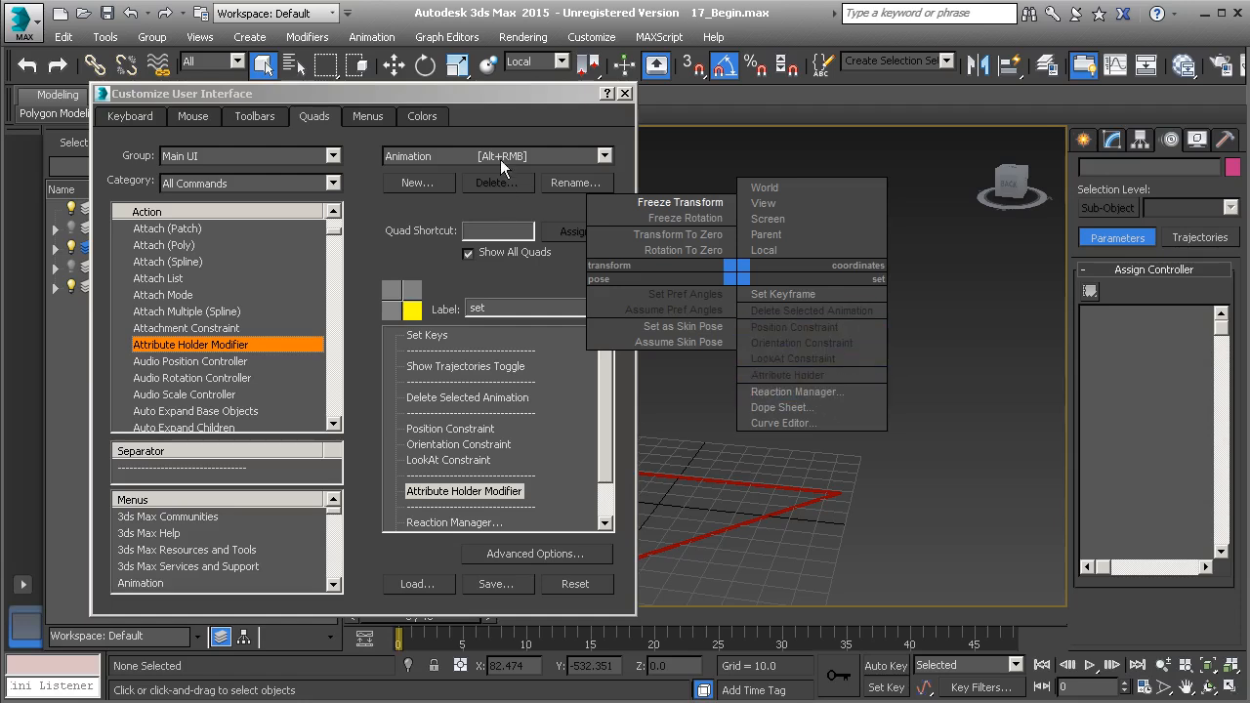
drag(517, 98, 724, 92)
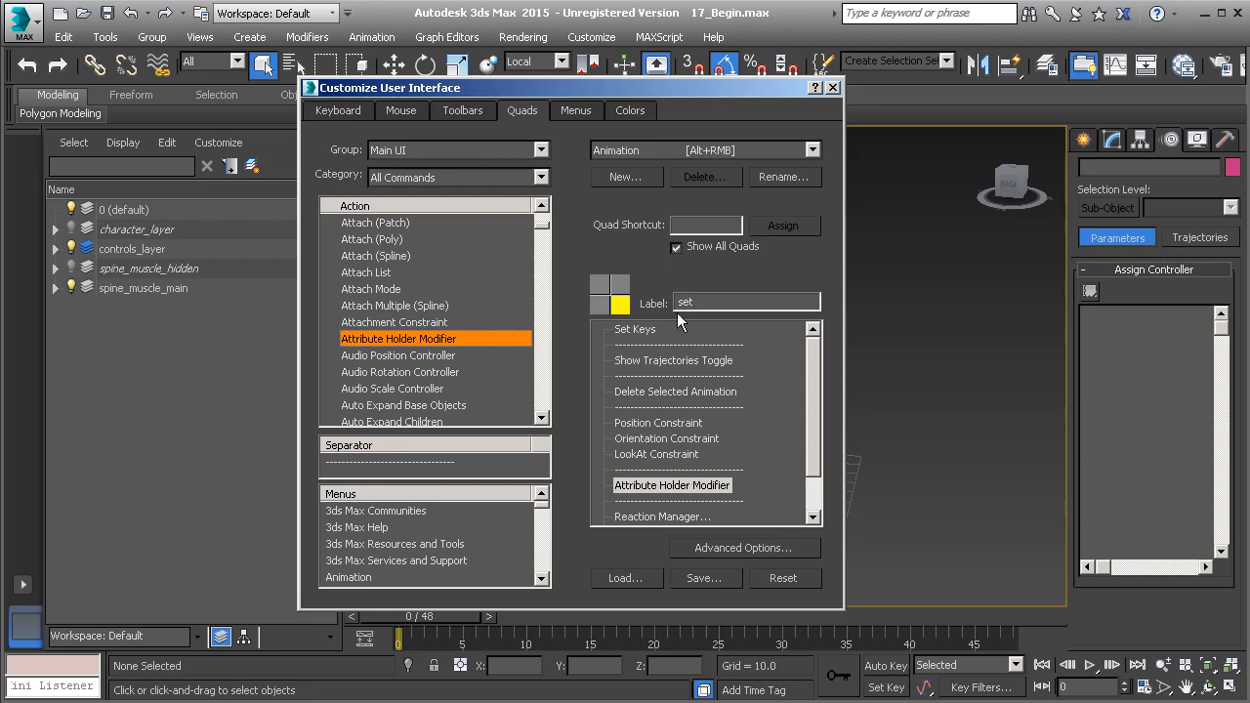
Save the quad menu setup as CustomAnimUI.mnux in the UI folder
click(720, 575)
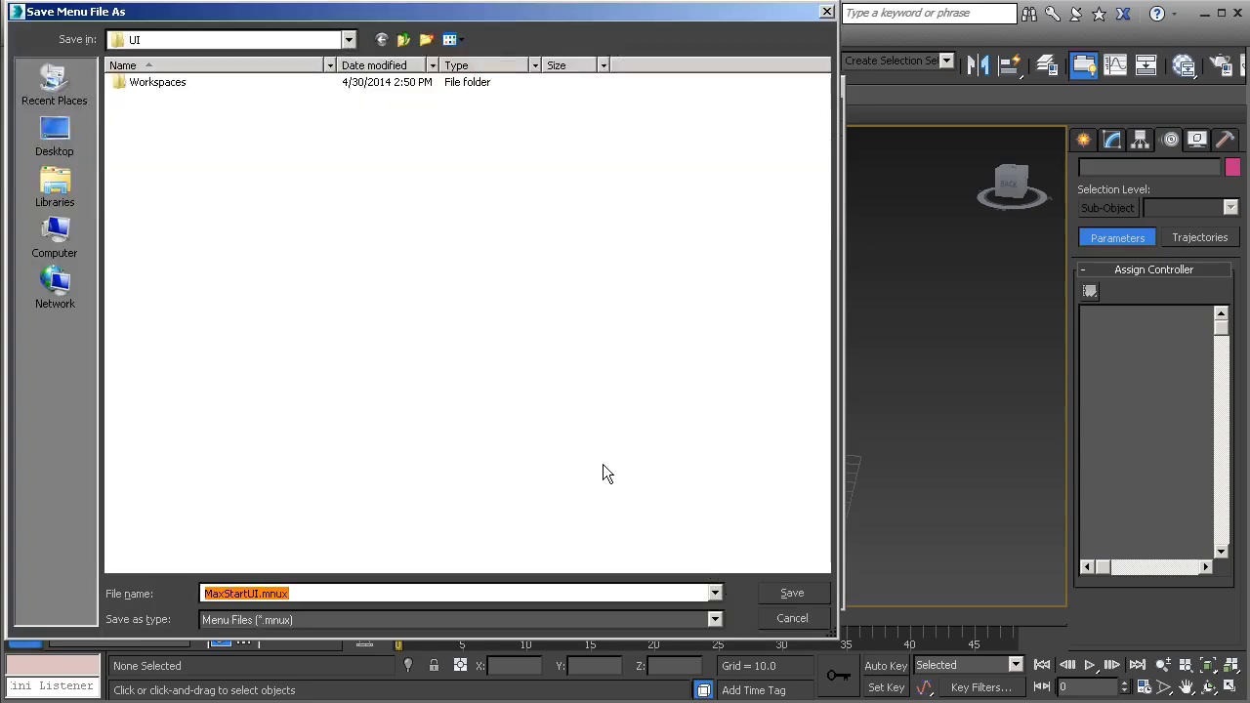
click(246, 593)
drag(246, 593, 201, 593)
key(BackSpace)
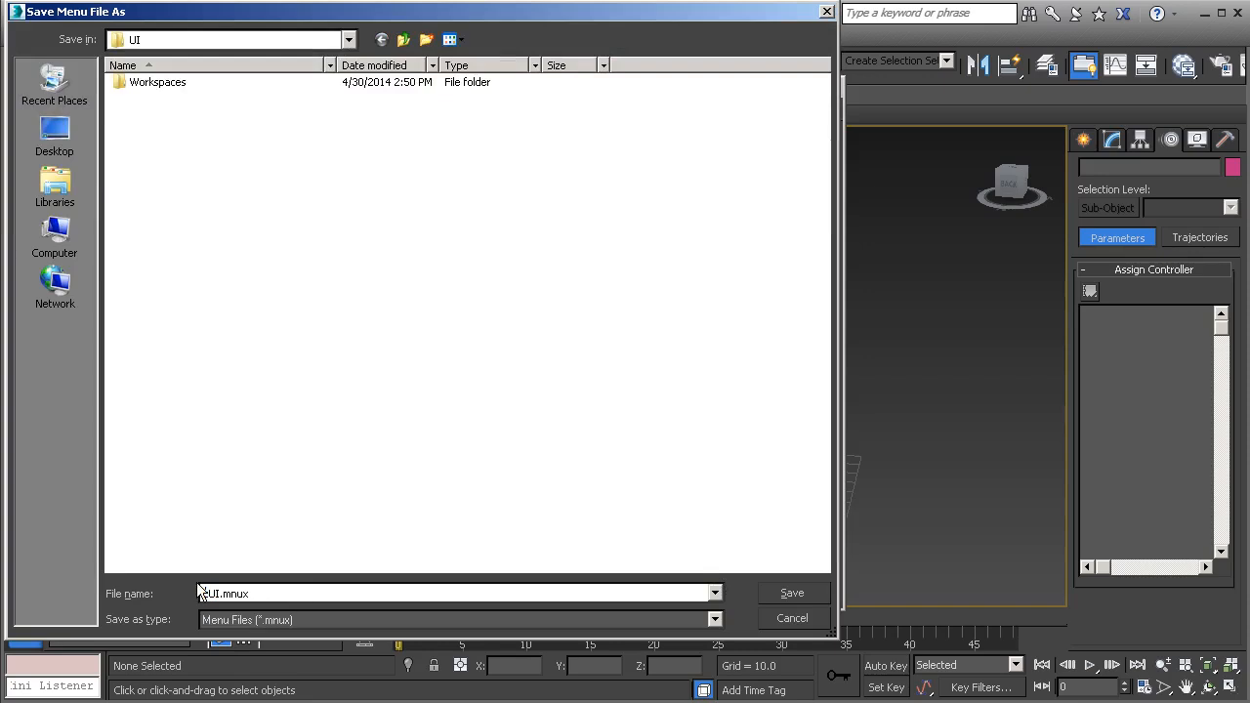
text(Custpm)
text(A)
text(nim_)
key(BackSpace)
click(235, 593)
key(BackSpace)
text(o)
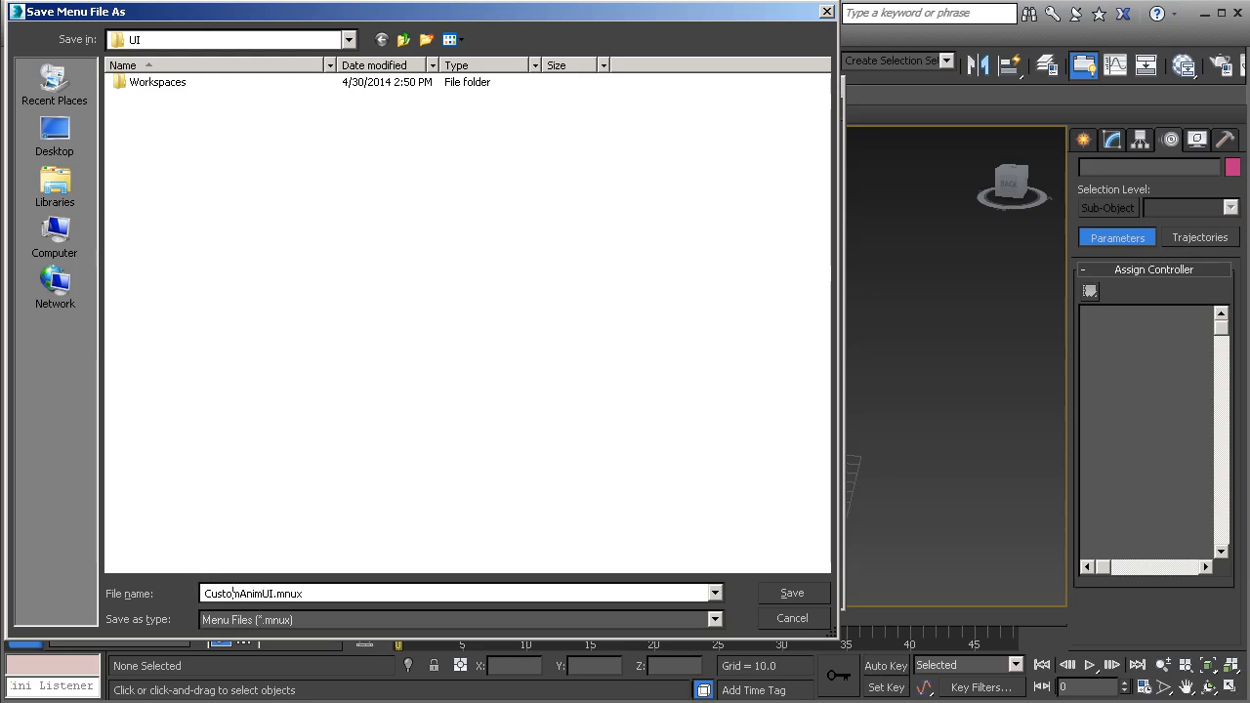
click(789, 595)
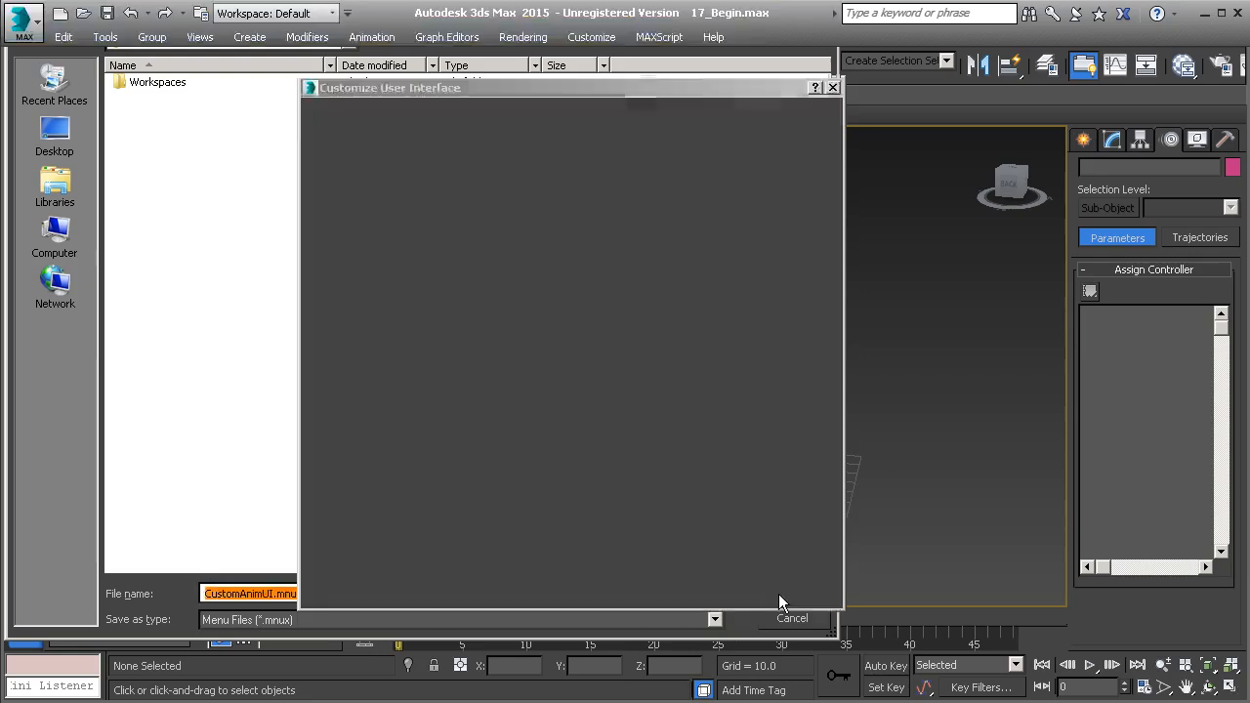
Load CustomAnimUI.mnux back into the interface
click(634, 577)
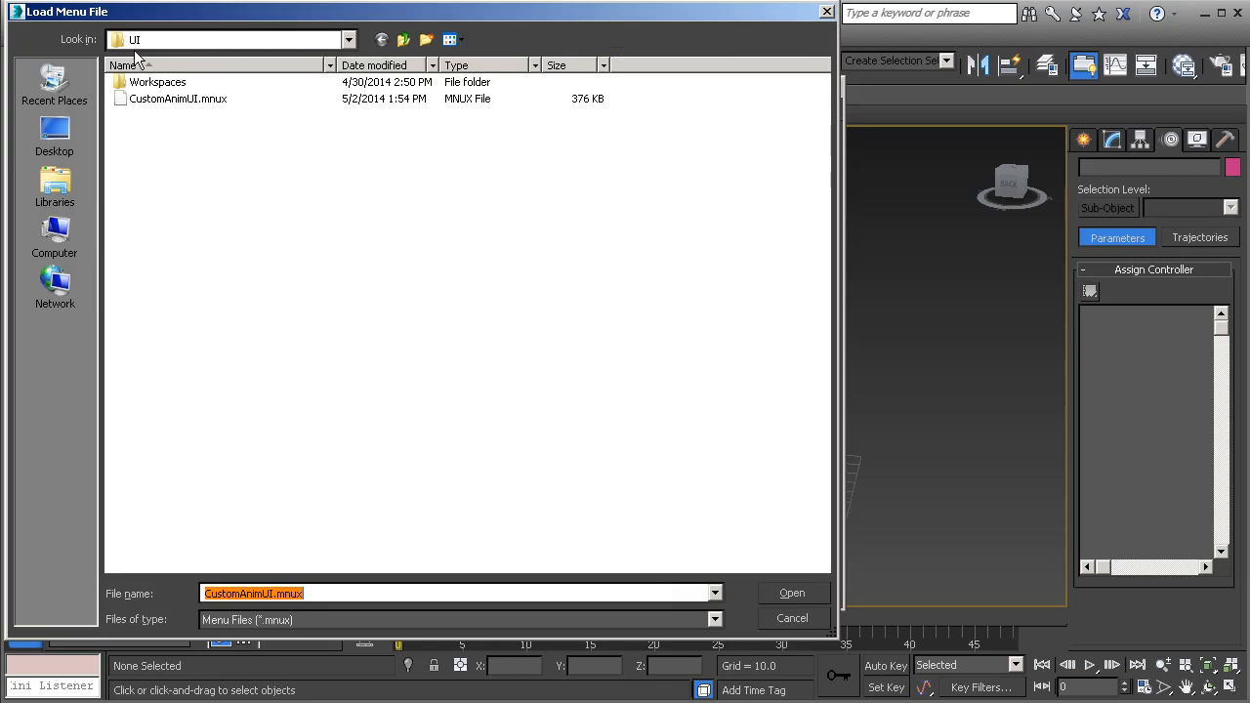
click(164, 101)
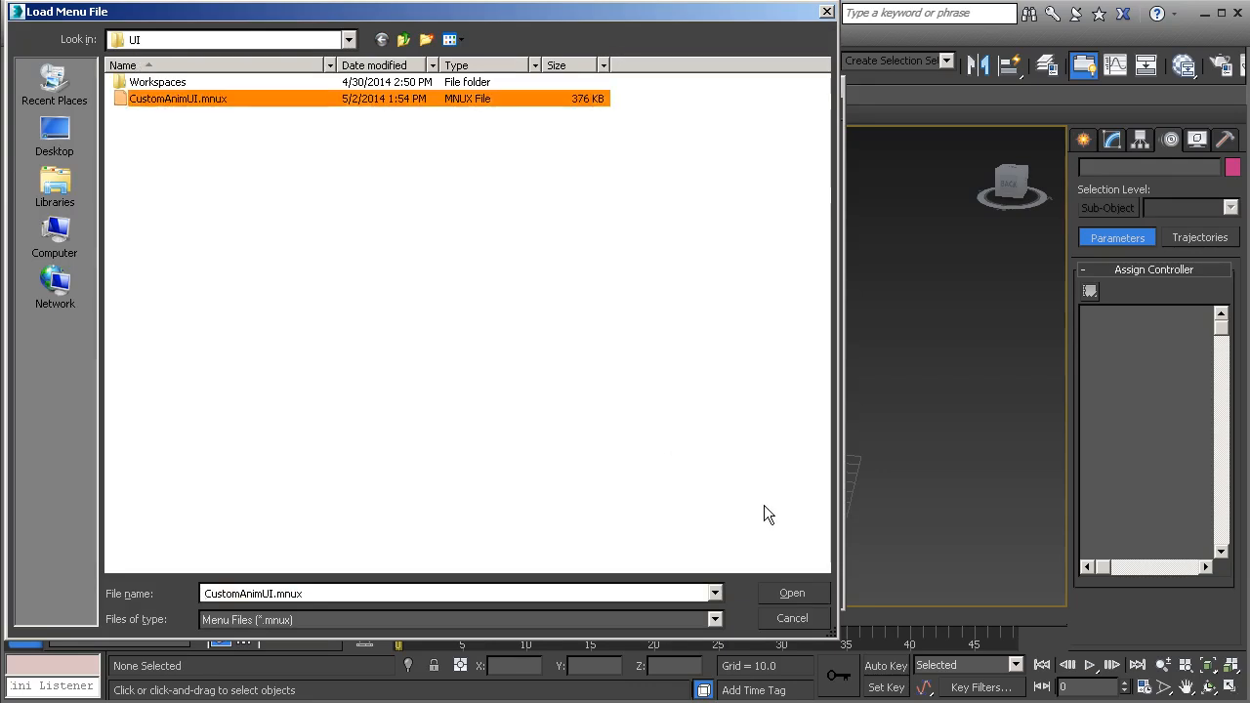
click(792, 594)
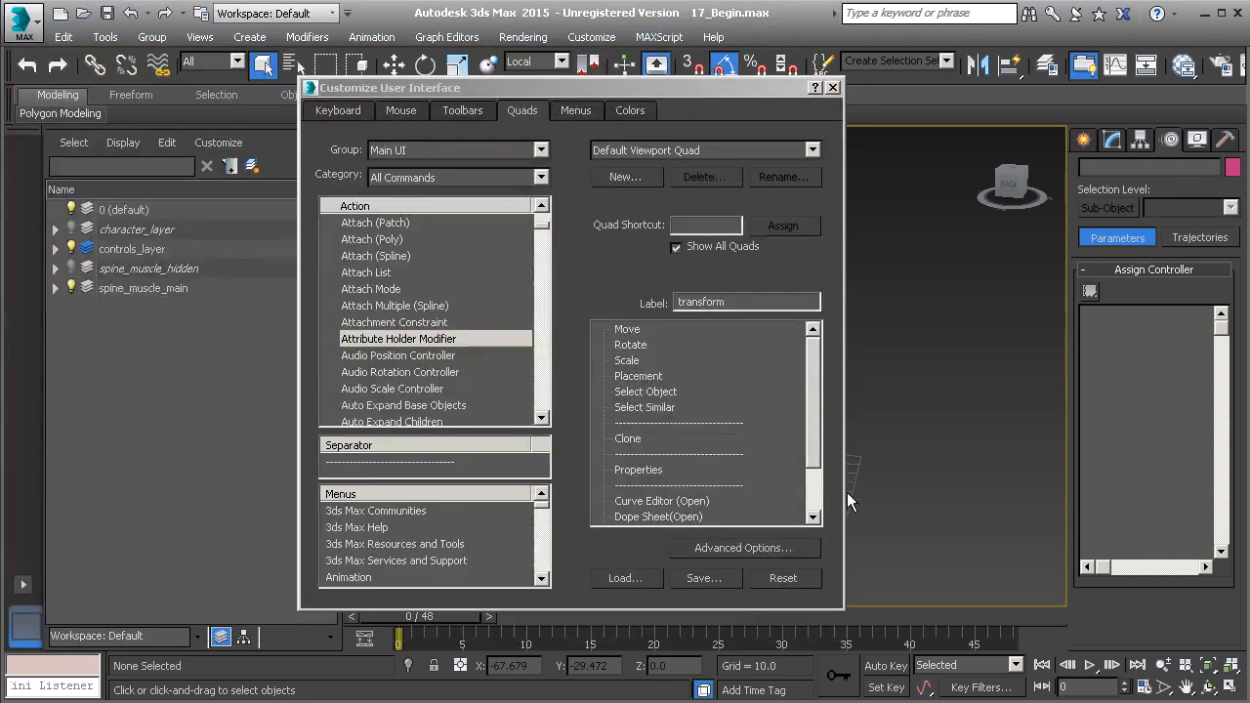
Close Customize User Interface and Alt+right-click the viewport to check the new Animation quad entries
scroll(814, 445, down, 2)
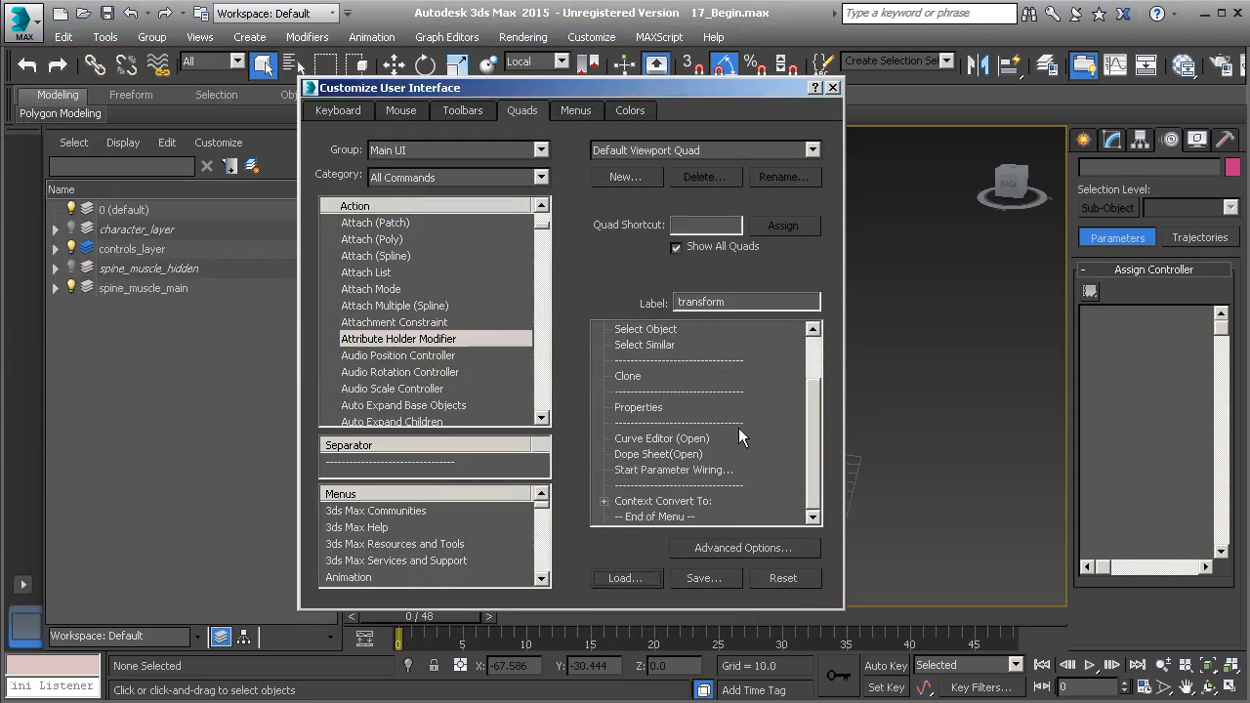
click(833, 88)
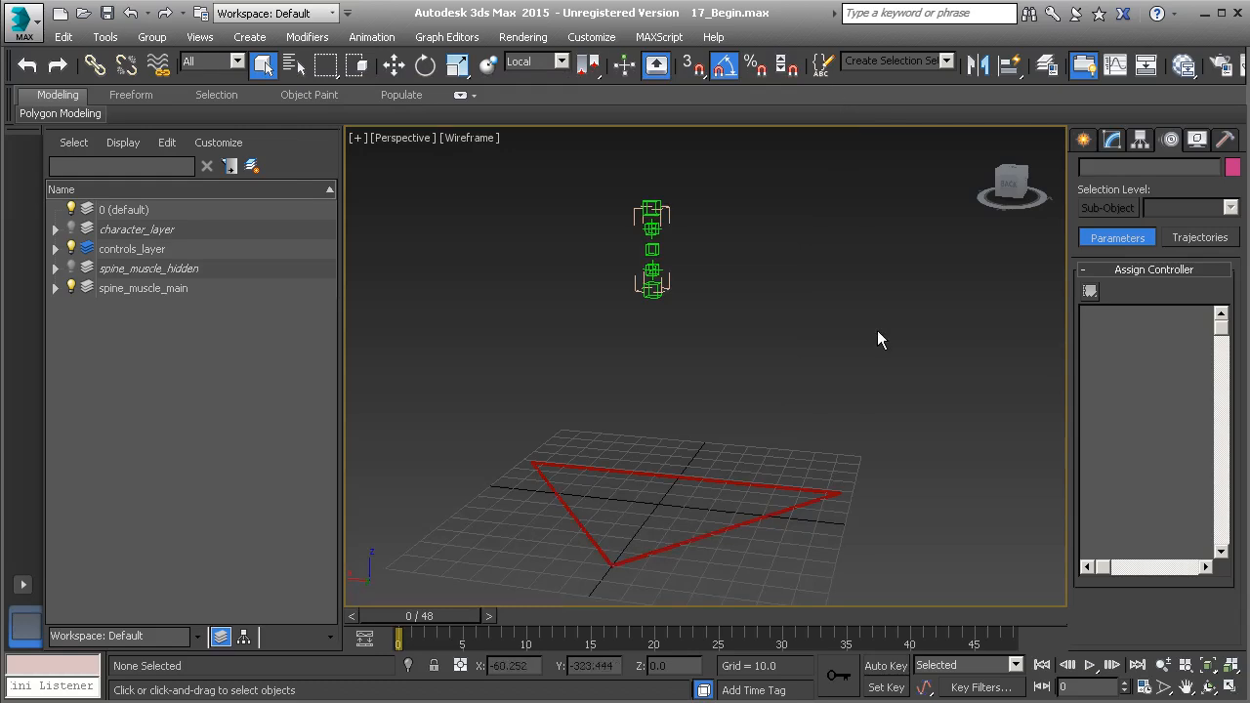
alt+right_click(732, 244)
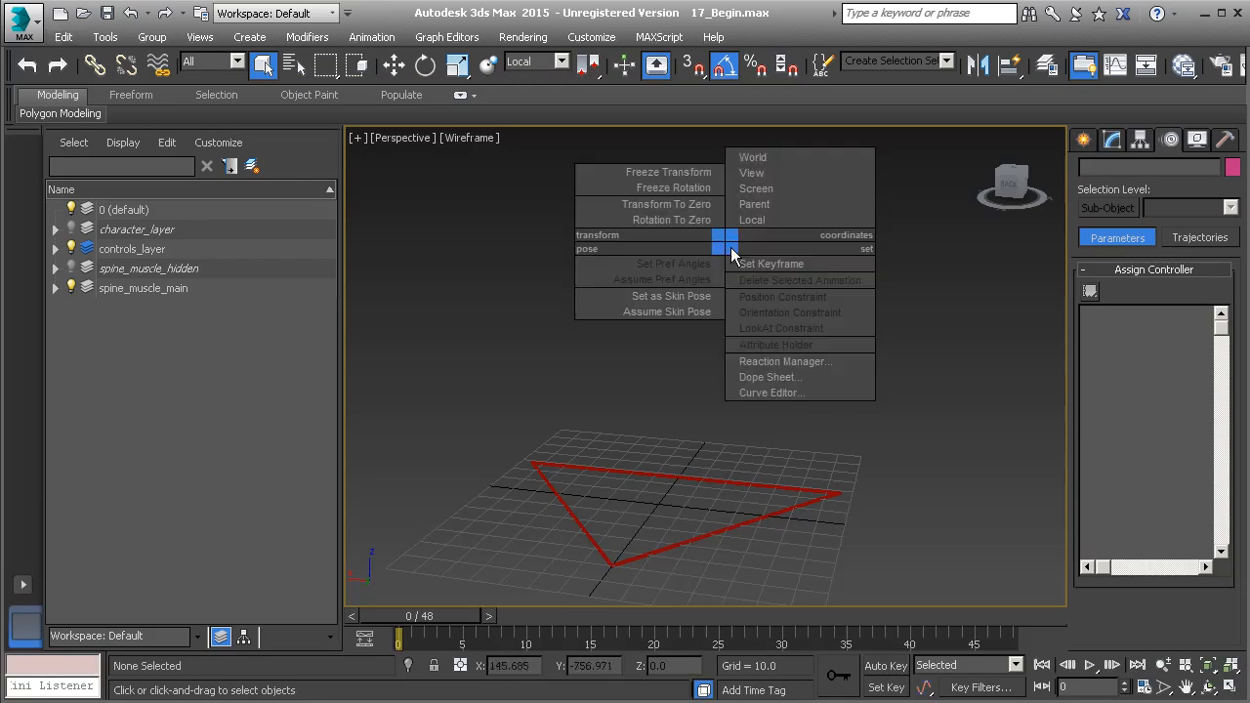